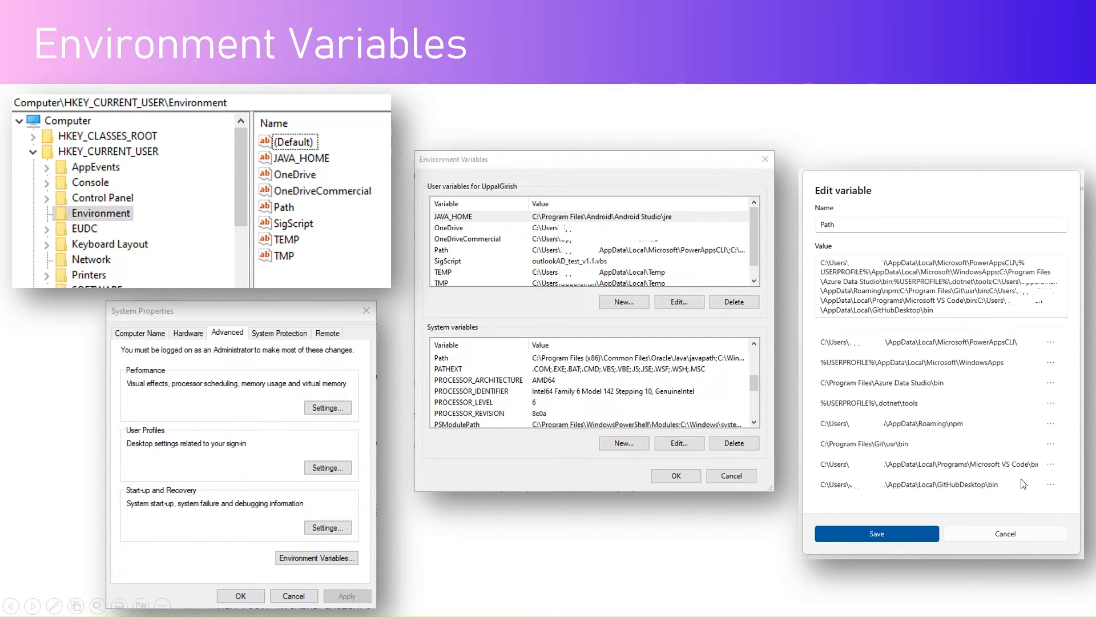
Leave the slideshow, switch to Registry Editor and set the user environment value loc to brissy2
key("Escape")
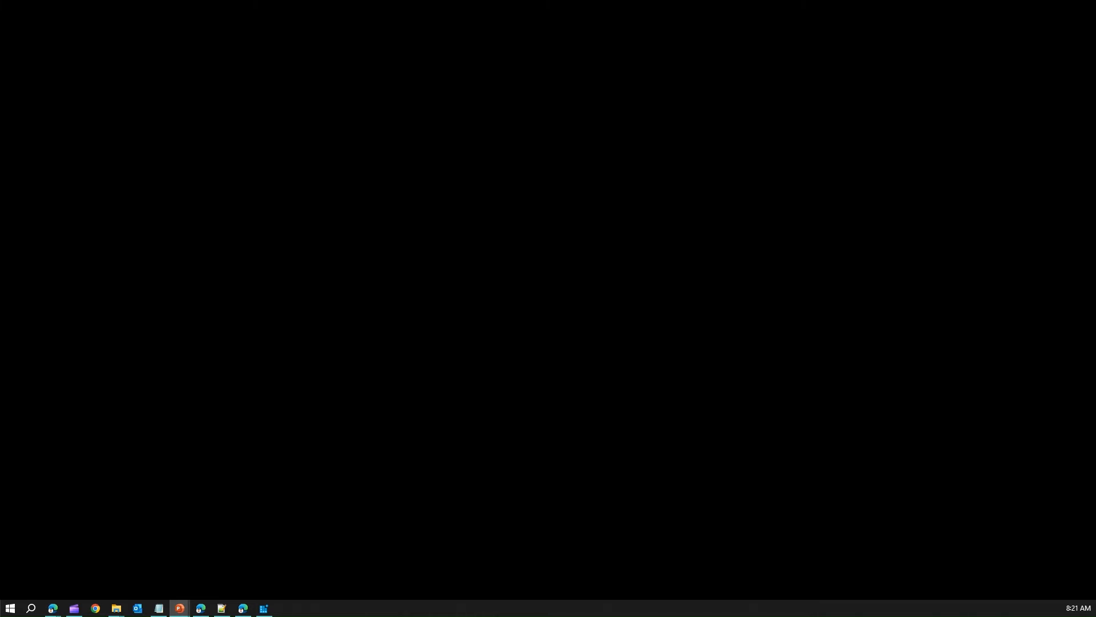
key("alt+Tab")
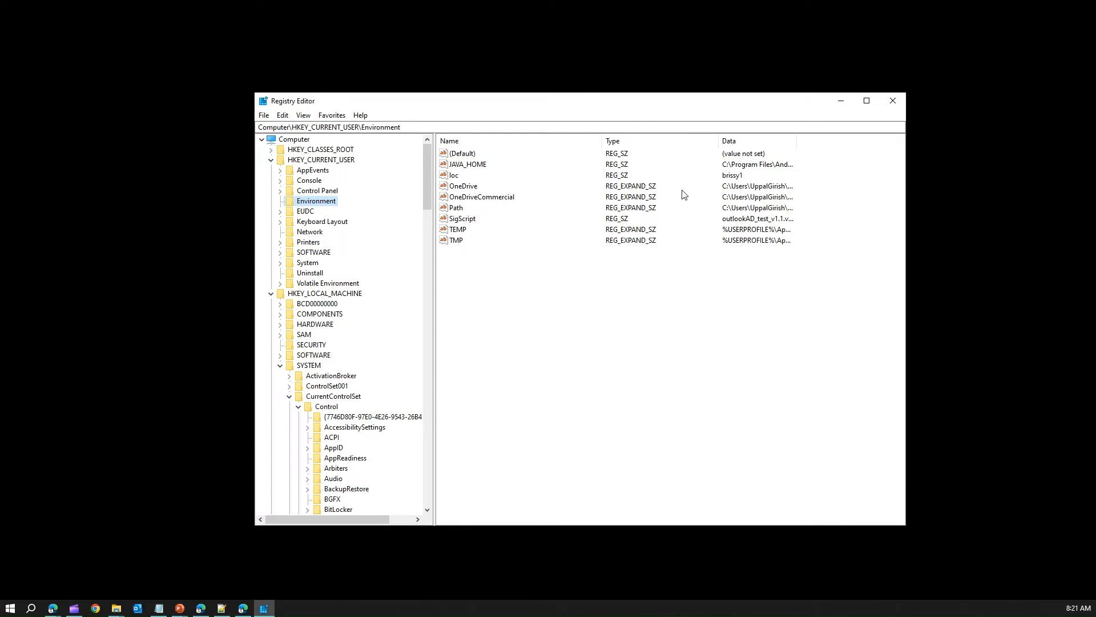
double_click(451, 177)
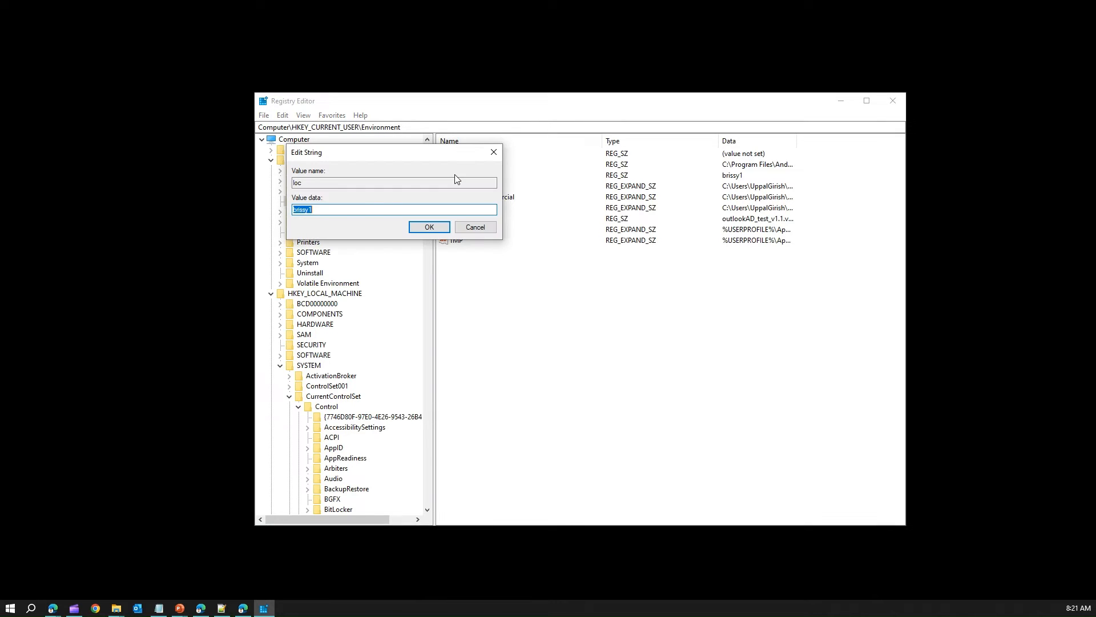
left_click(331, 212)
left_click(437, 228)
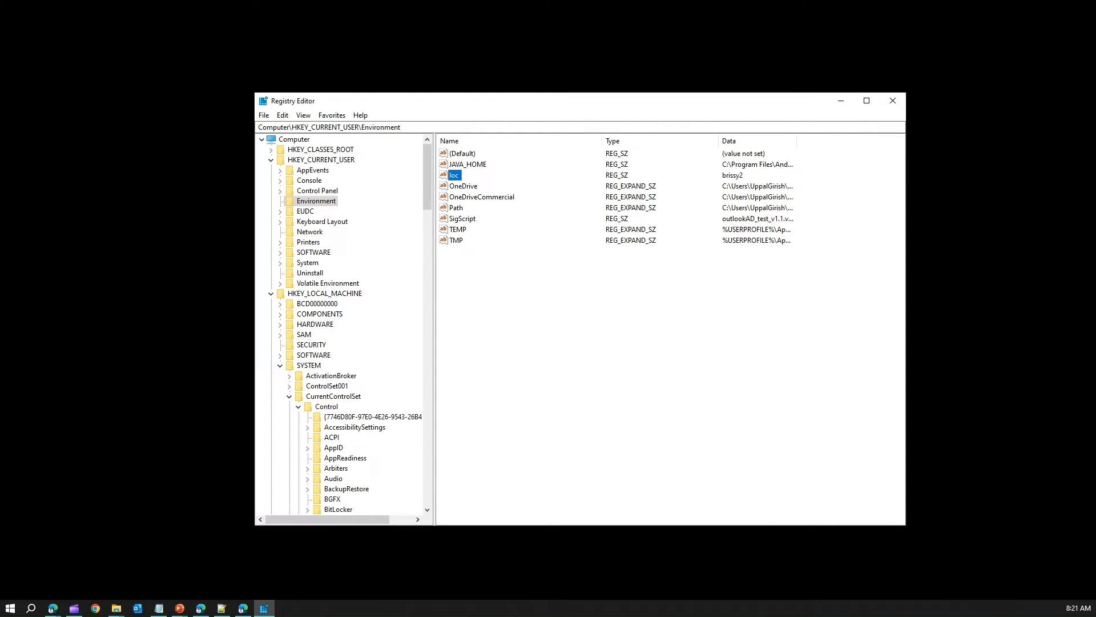
Collapse HKEY_CURRENT_USER and display the system variables in HKEY_LOCAL_MACHINE\SYSTEM\CurrentControlSet\Control\Session Manager\Environment
key("alt+Tab")
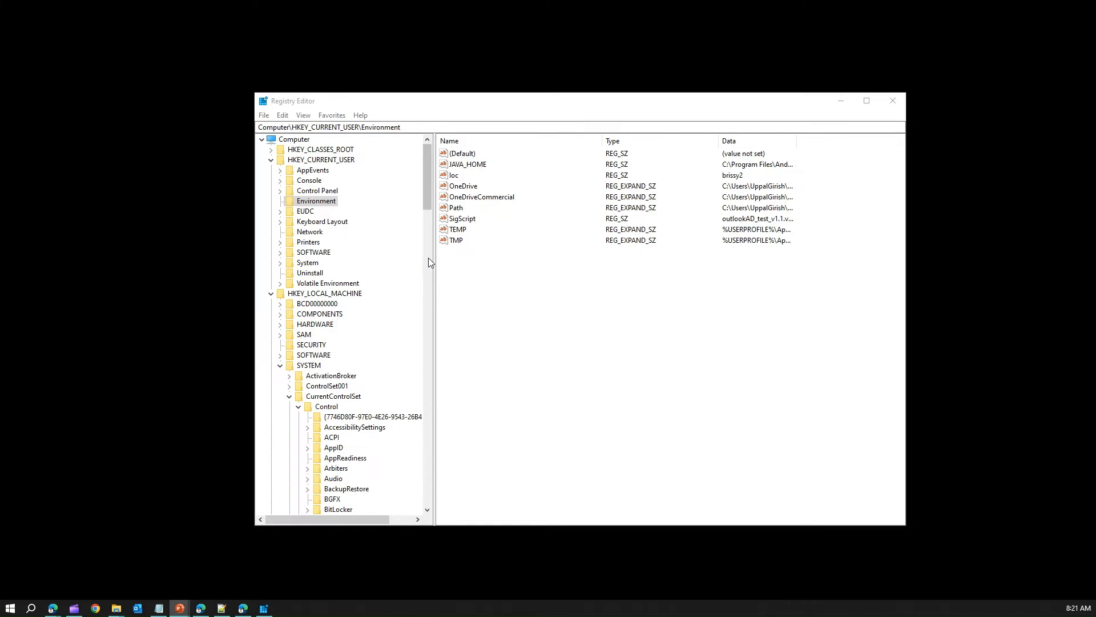
left_click(271, 160)
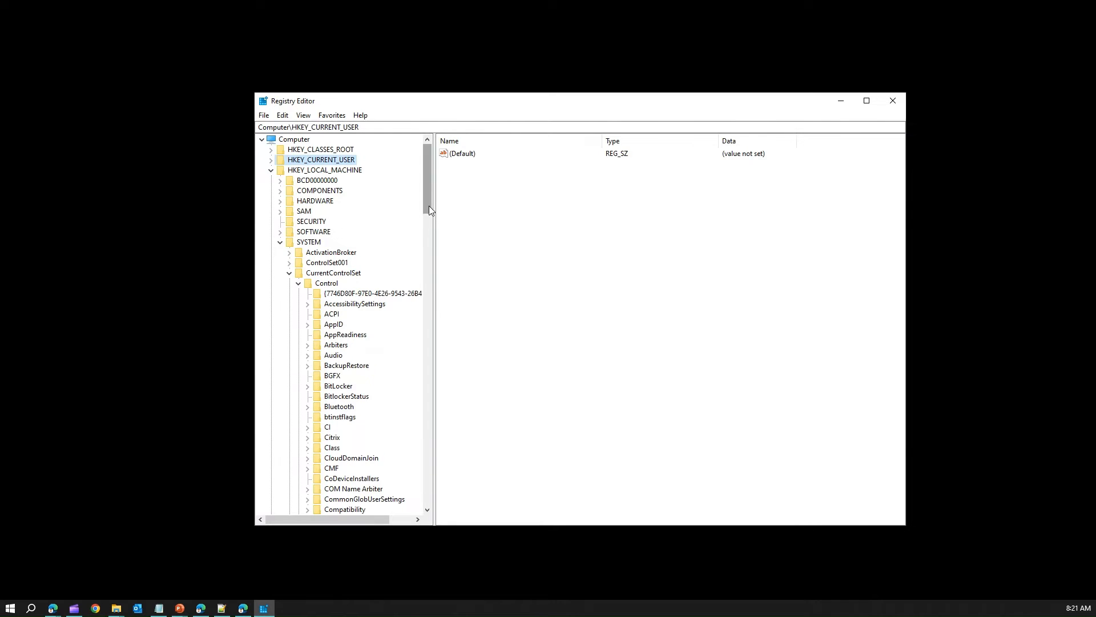
left_click_drag(430, 206, 440, 401)
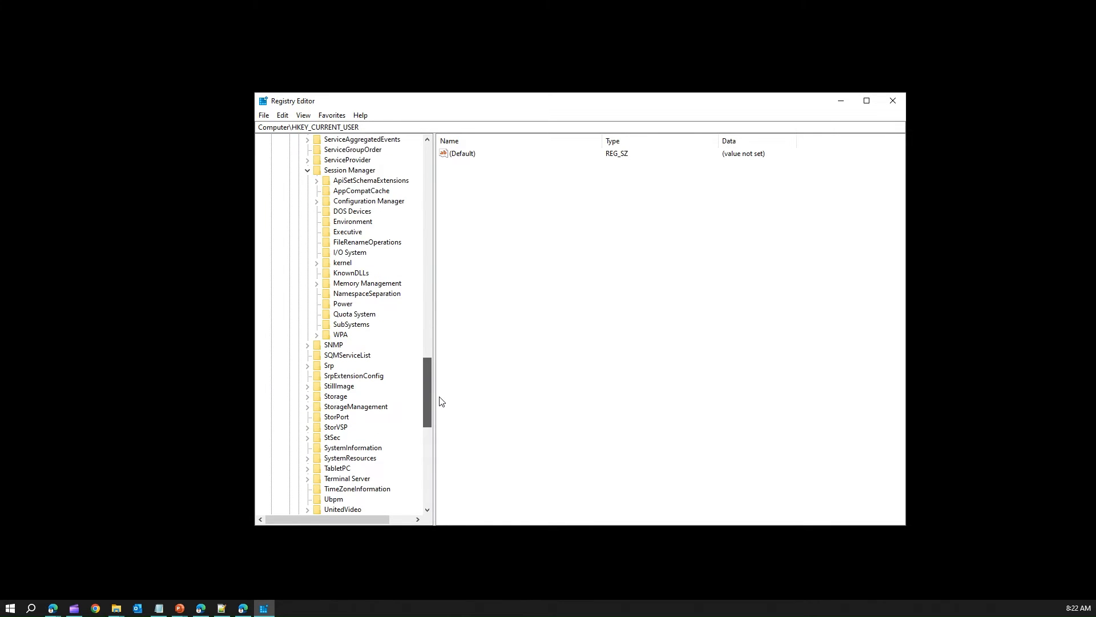
left_click(369, 223)
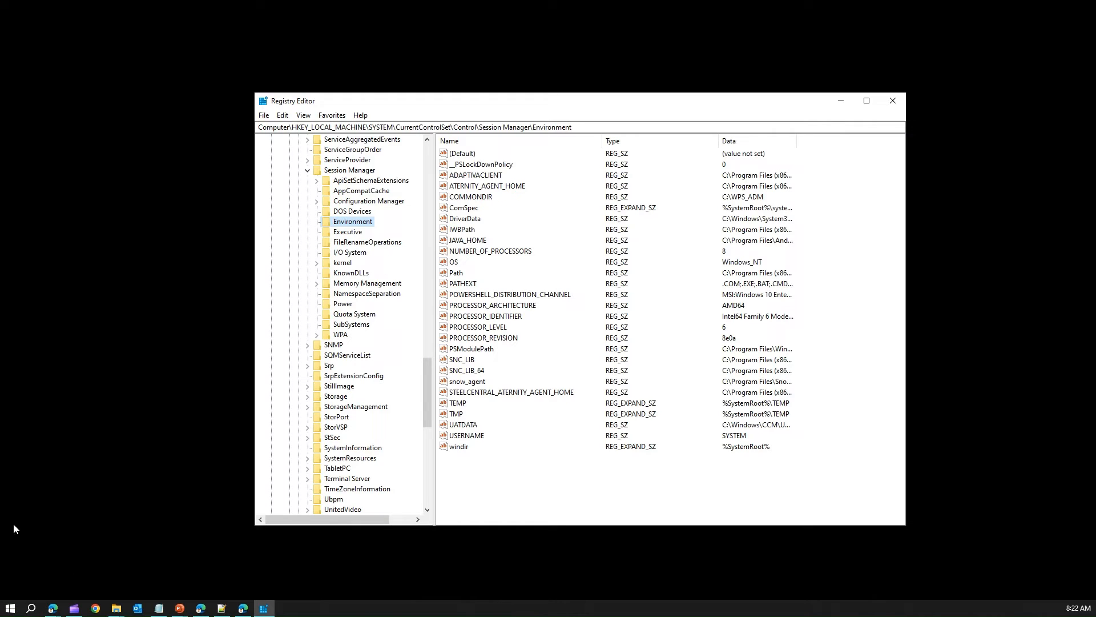
Search Windows for the system environment variables settings and open the Environment Variables dialog from System Properties
key("super+r")
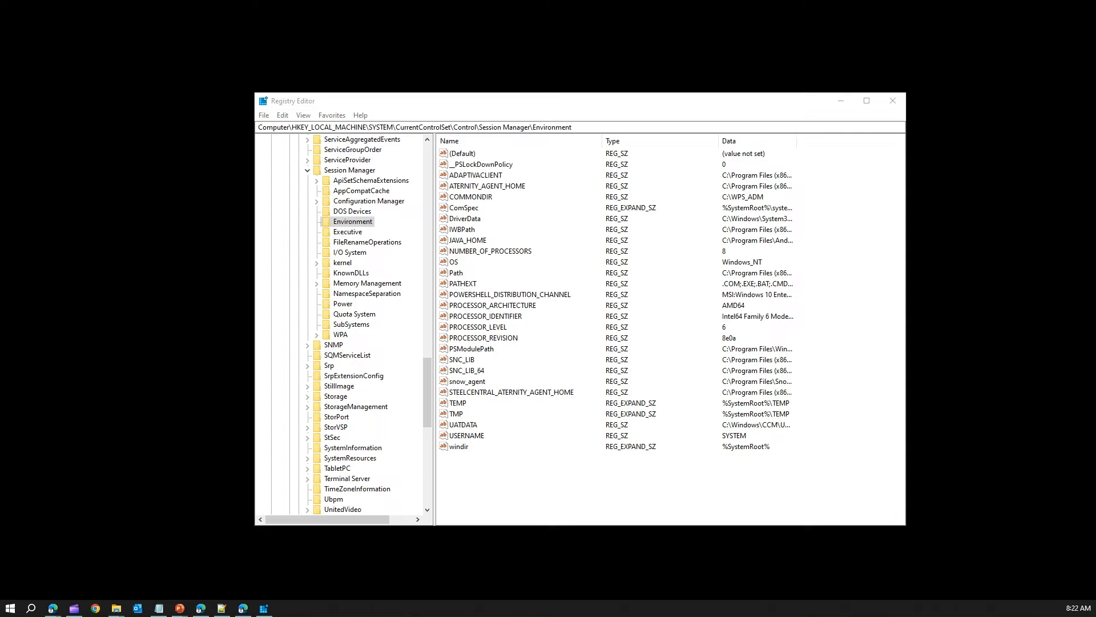
left_click(9, 609)
type("e")
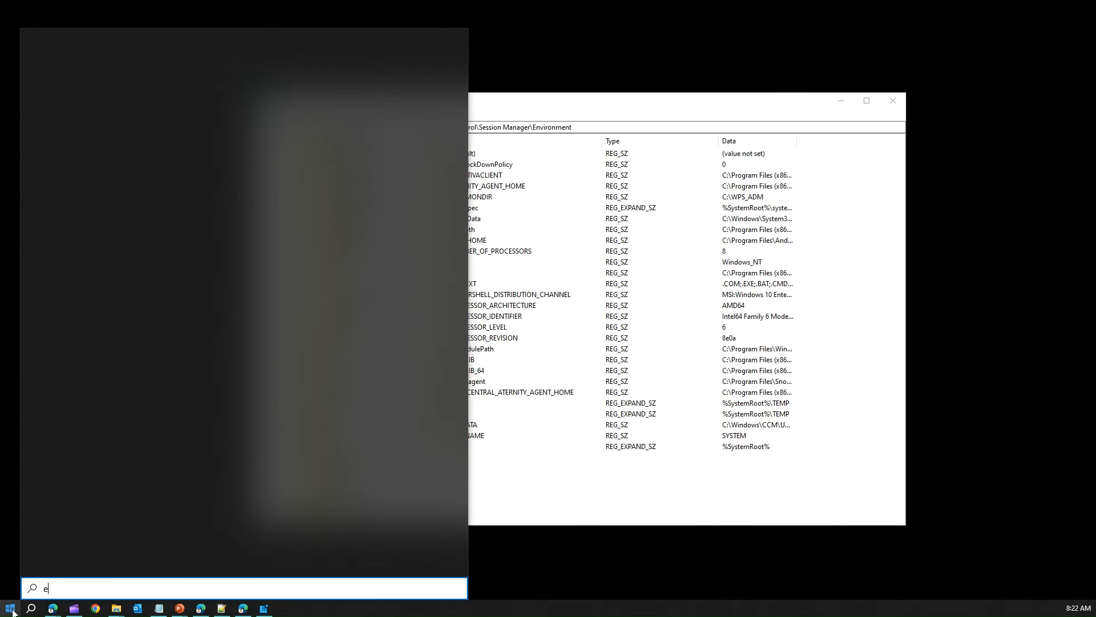
type("n")
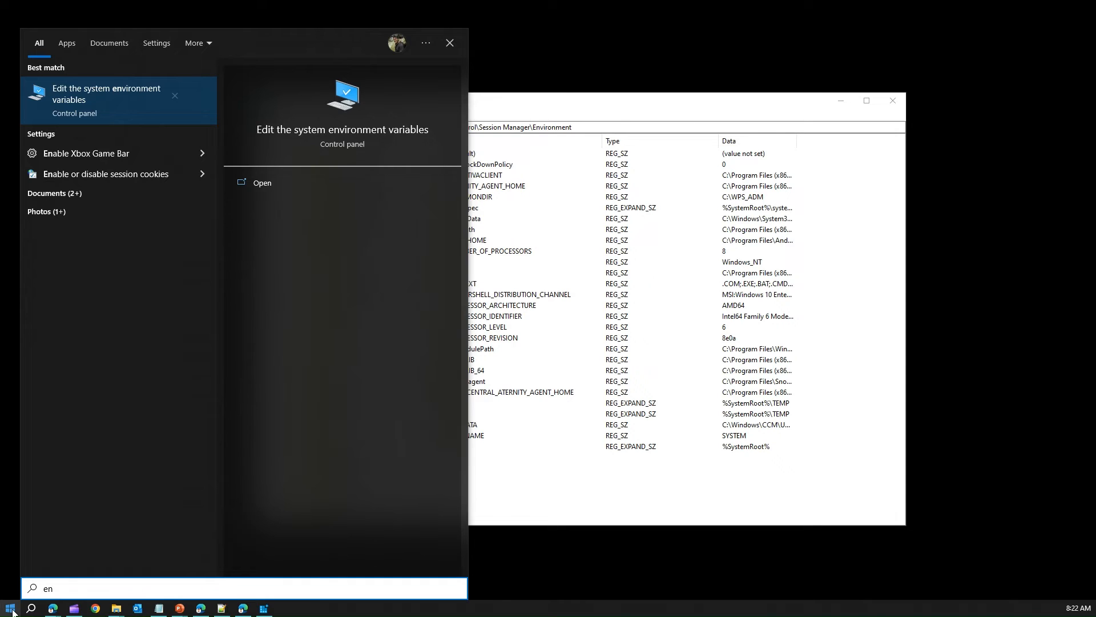
left_click(111, 95)
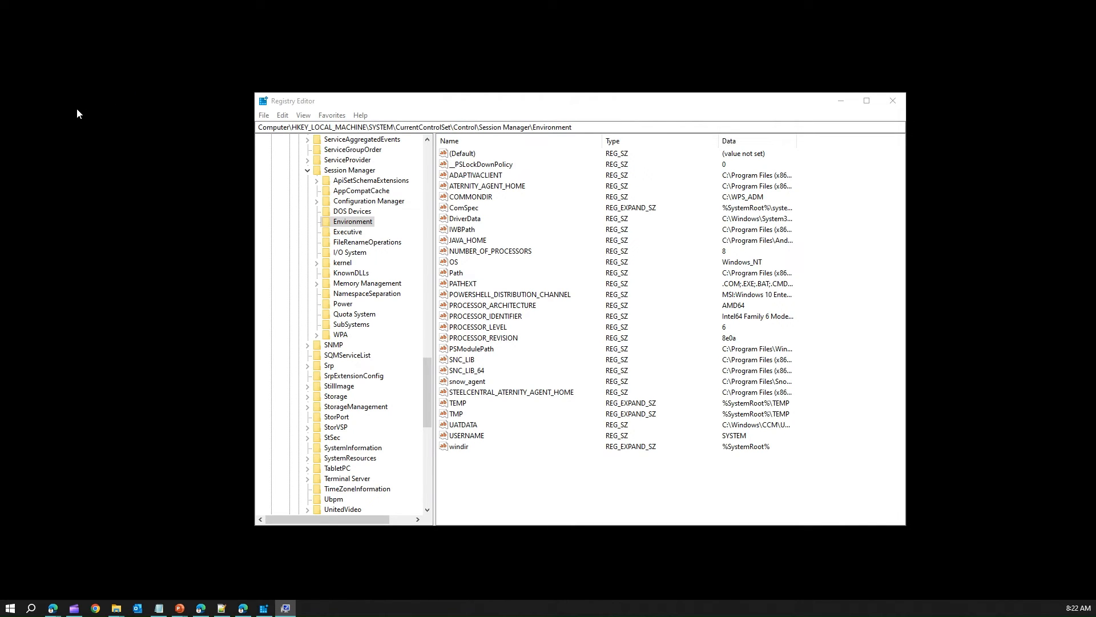
left_click_drag(306, 138, 653, 146)
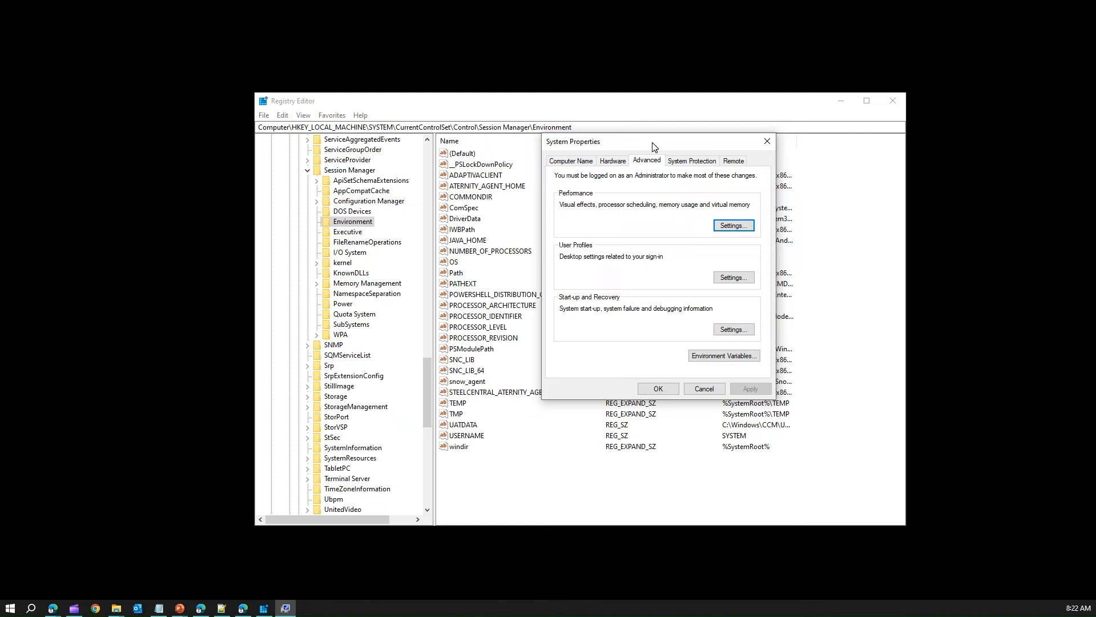
left_click(724, 355)
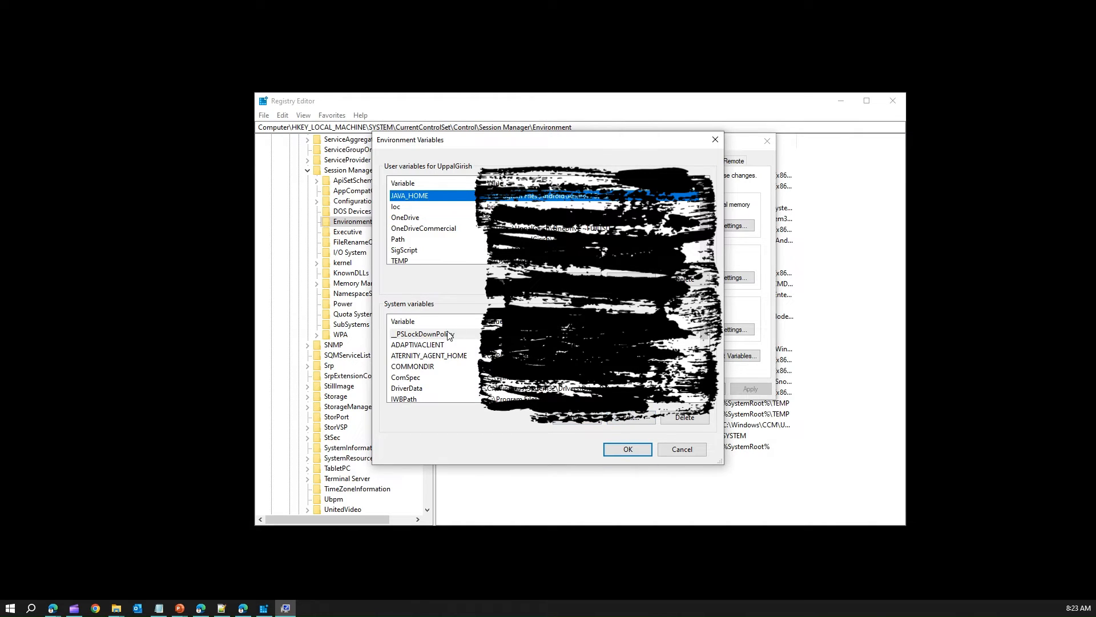
Edit the value of the user variable loc, confirm the open system dialogs and close Registry Editor
left_click(405, 208)
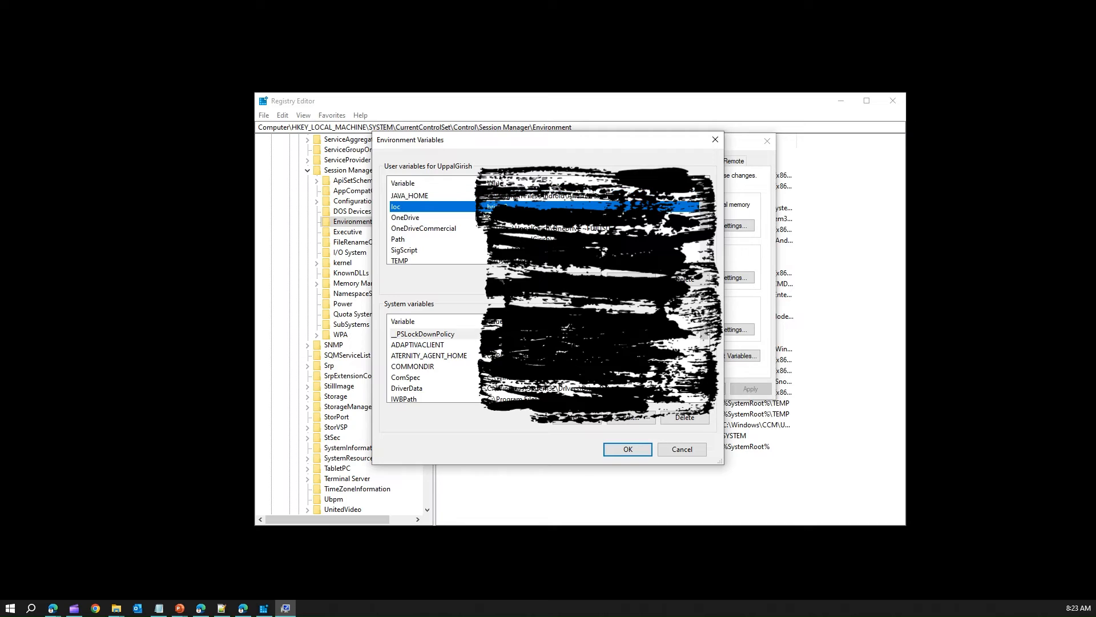
left_click(626, 276)
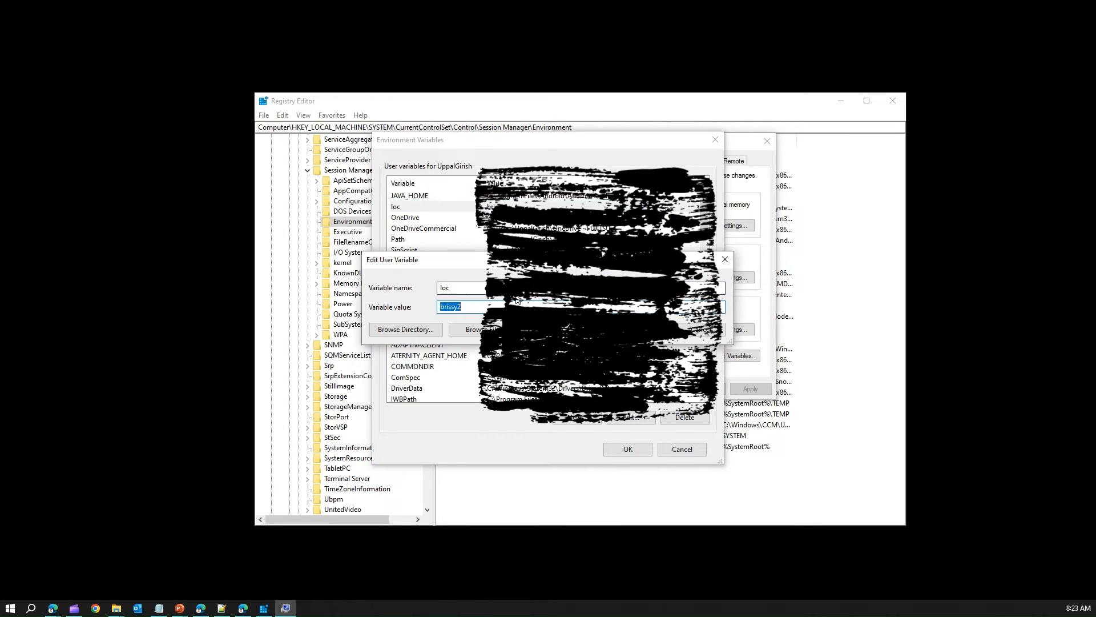
left_click(492, 306)
key("Return")
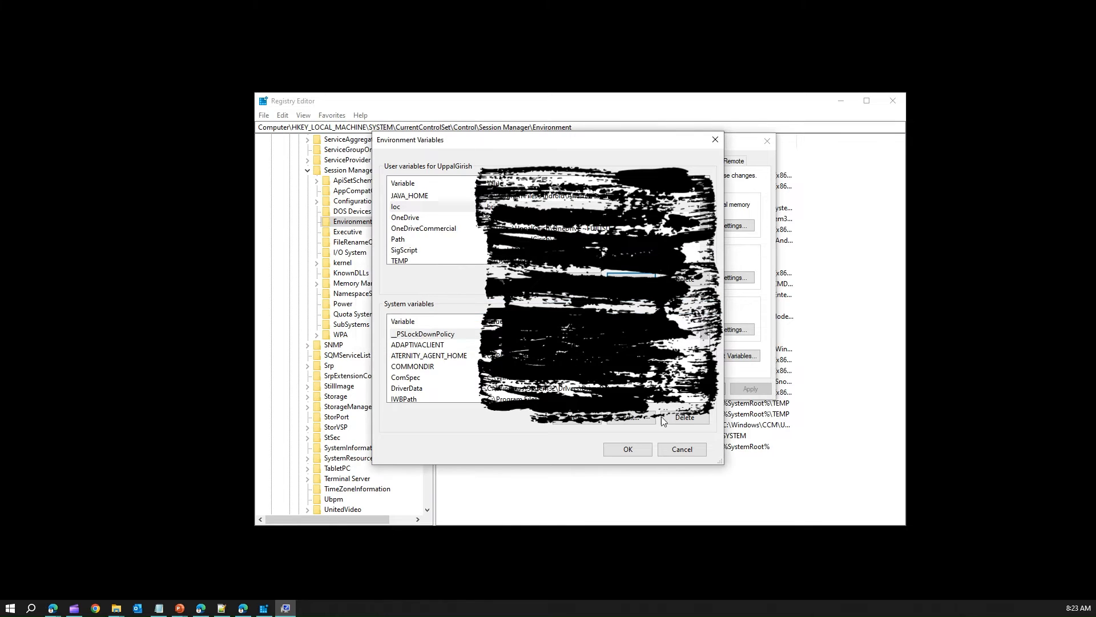
left_click(632, 450)
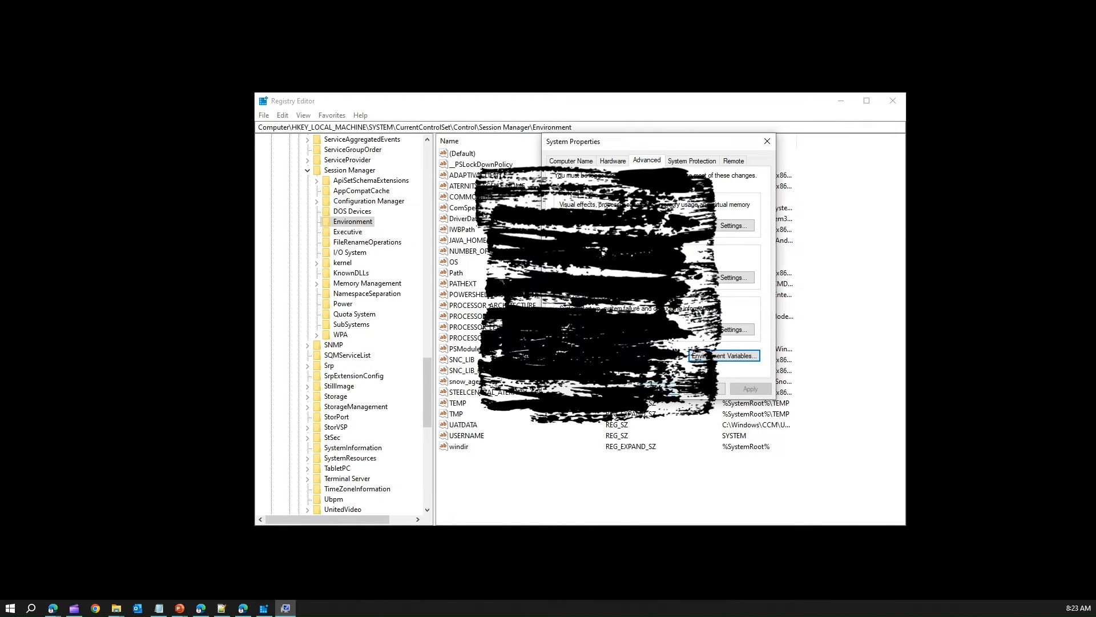
left_click(658, 389)
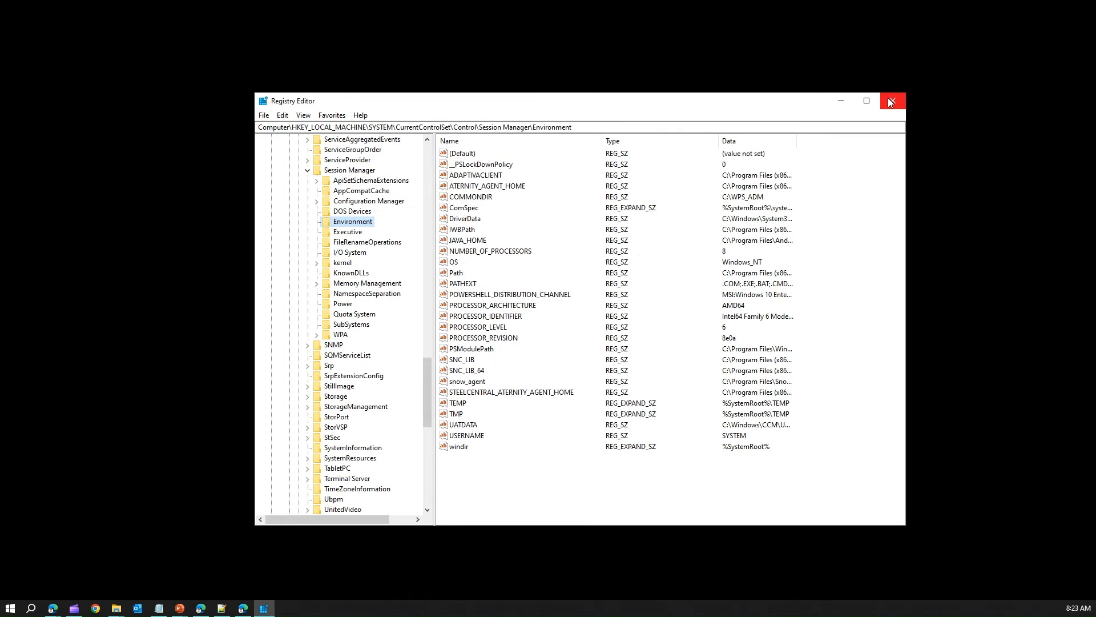
left_click(891, 102)
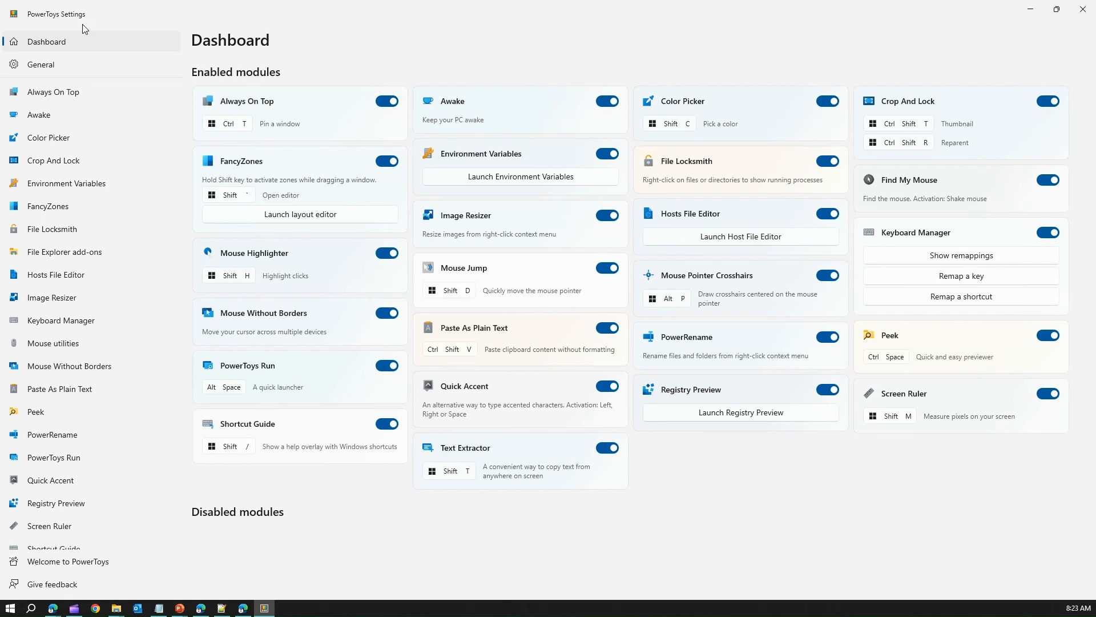
In PowerToys Settings, launch the Environment Variables utility as administrator and place its window in the middle of the screen
left_click(90, 67)
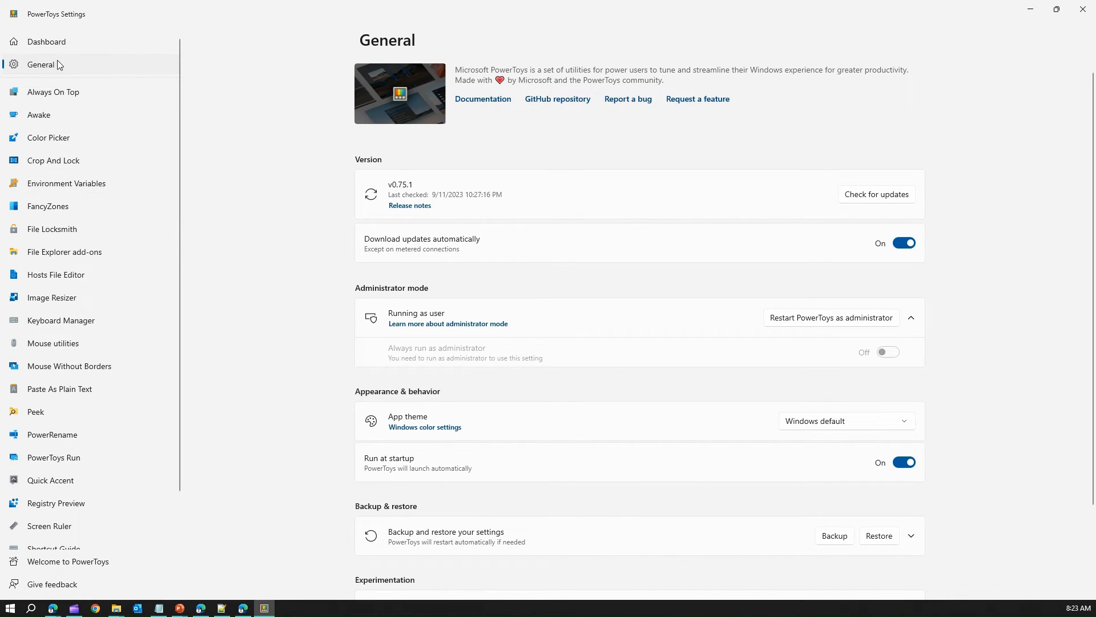
left_click(57, 184)
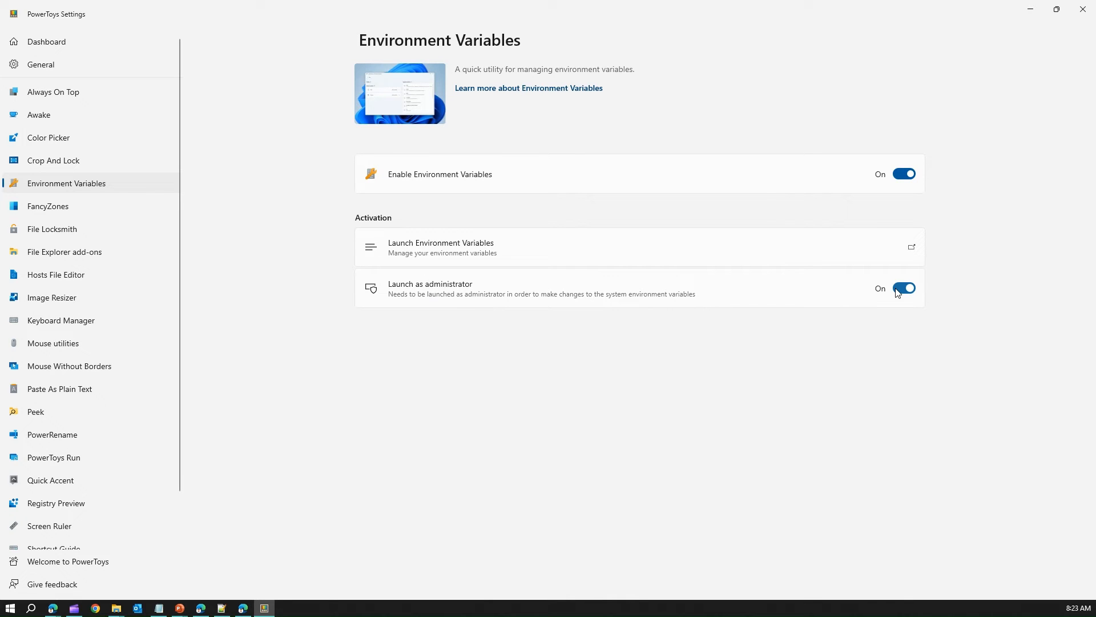
key("ctrl")
key("ctrl")
left_click(443, 249)
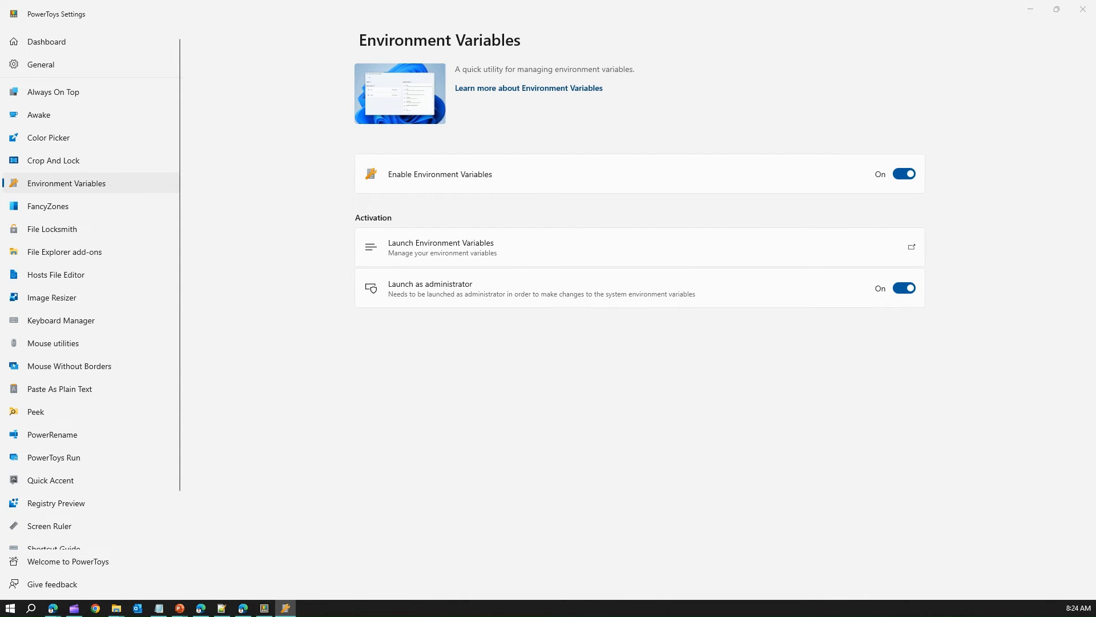
left_click_drag(0, 34, 828, 76)
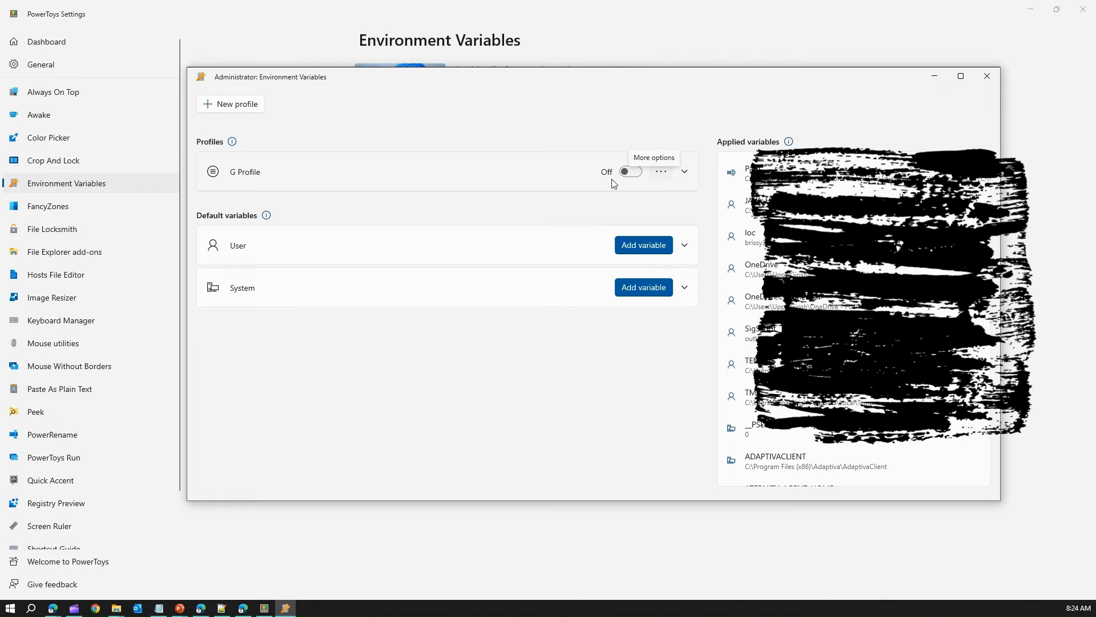
Create and save an enabled profile named Nov 2023 containing a new variable city with the value LosAngeles
left_click(256, 108)
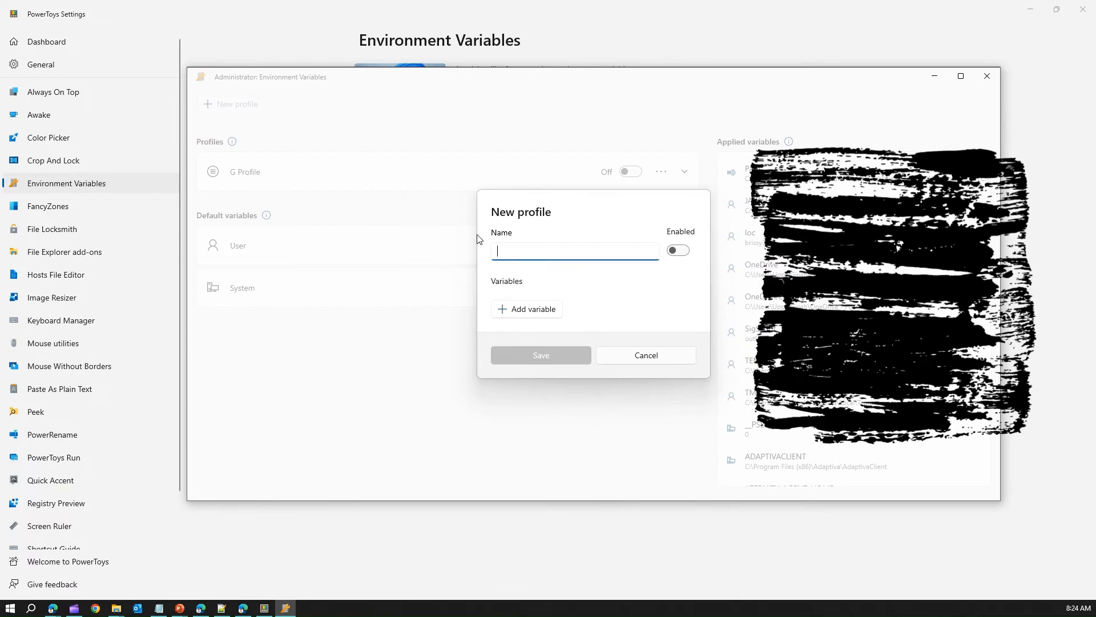
type("Nov 2023")
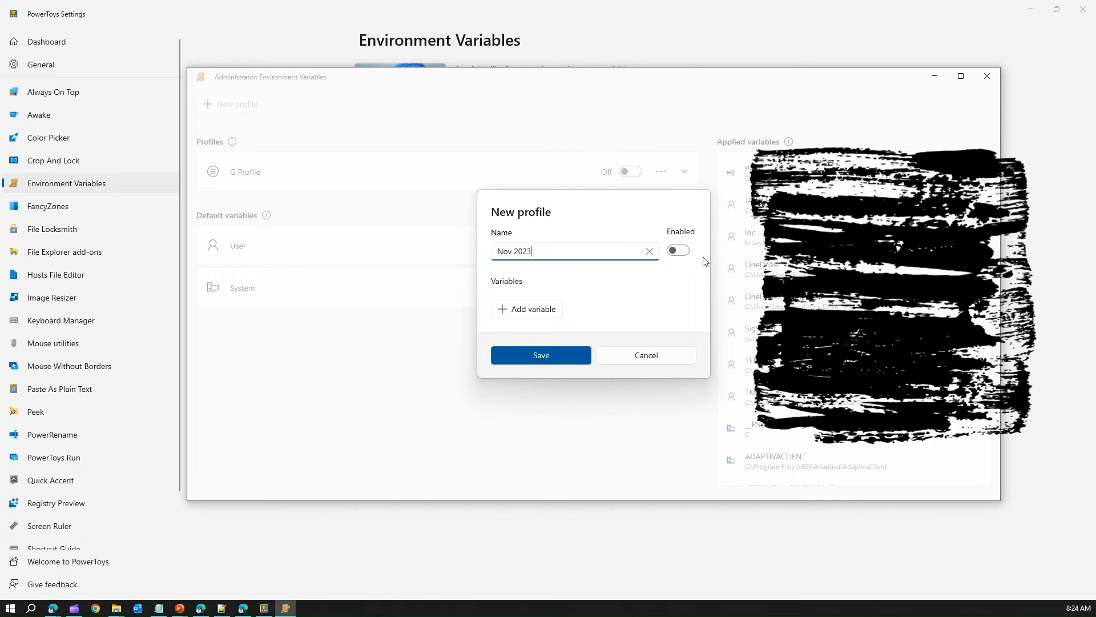
left_click(684, 252)
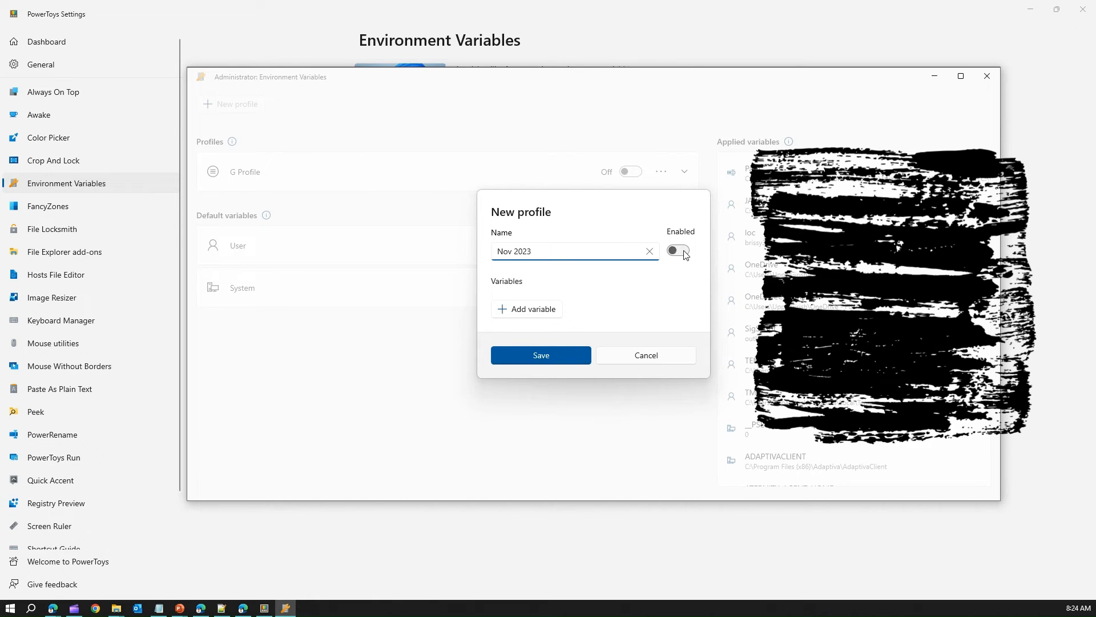
left_click(525, 311)
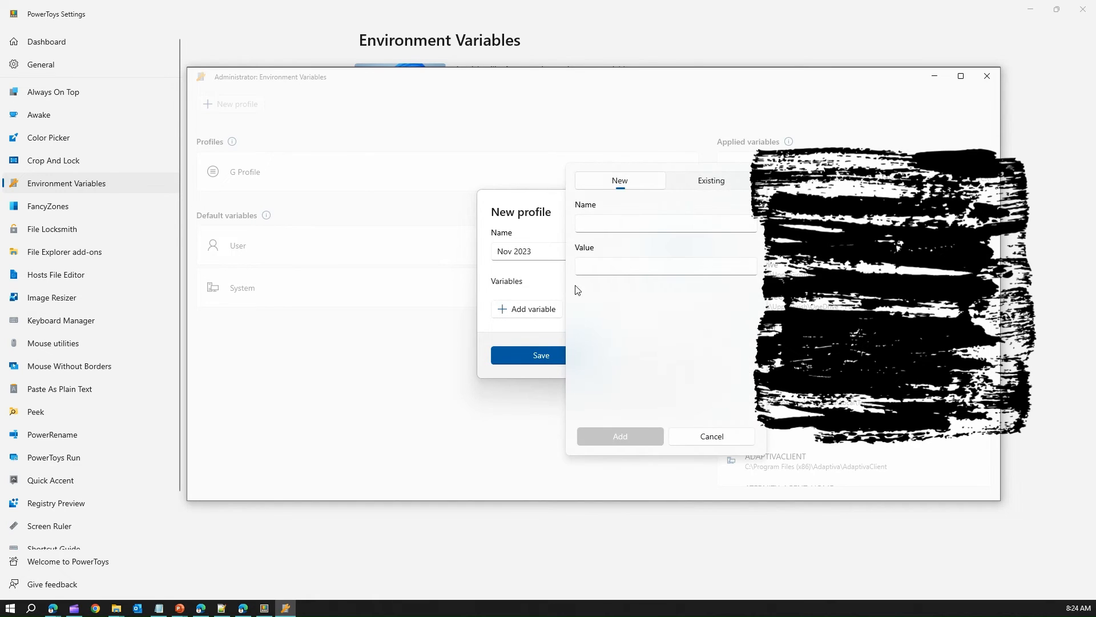
left_click(605, 220)
type("city")
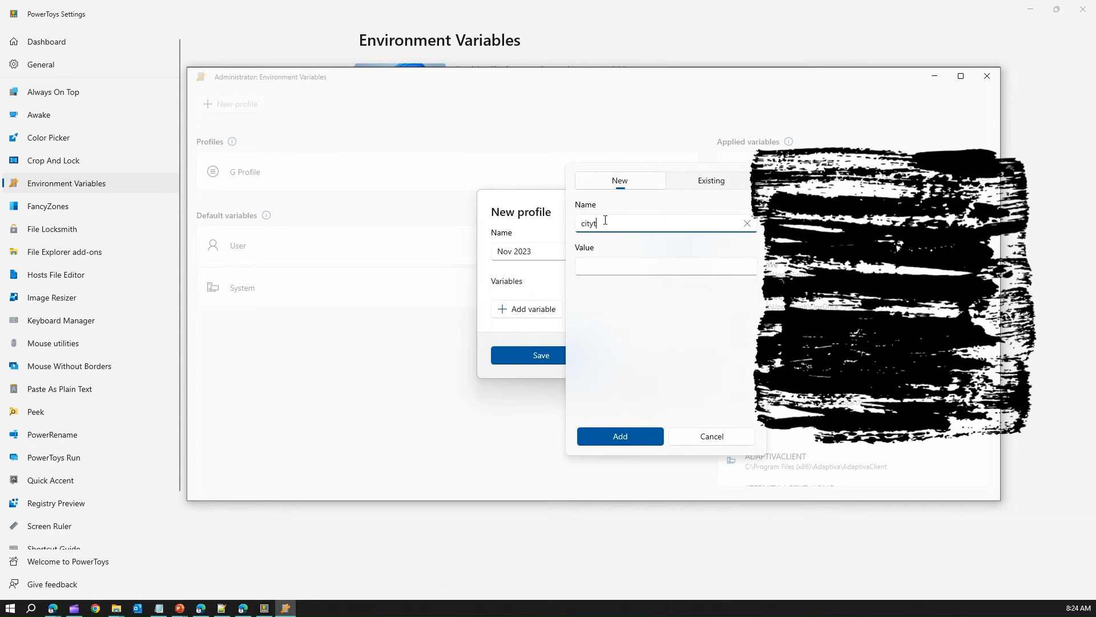
left_click(596, 263)
type("LosAngeles")
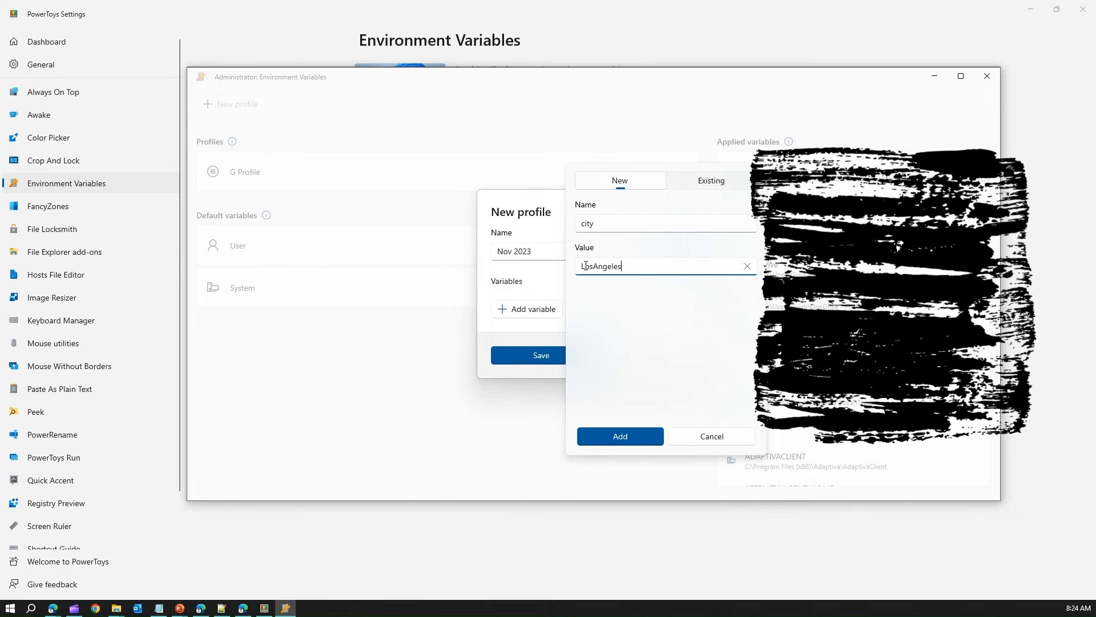
left_click(633, 440)
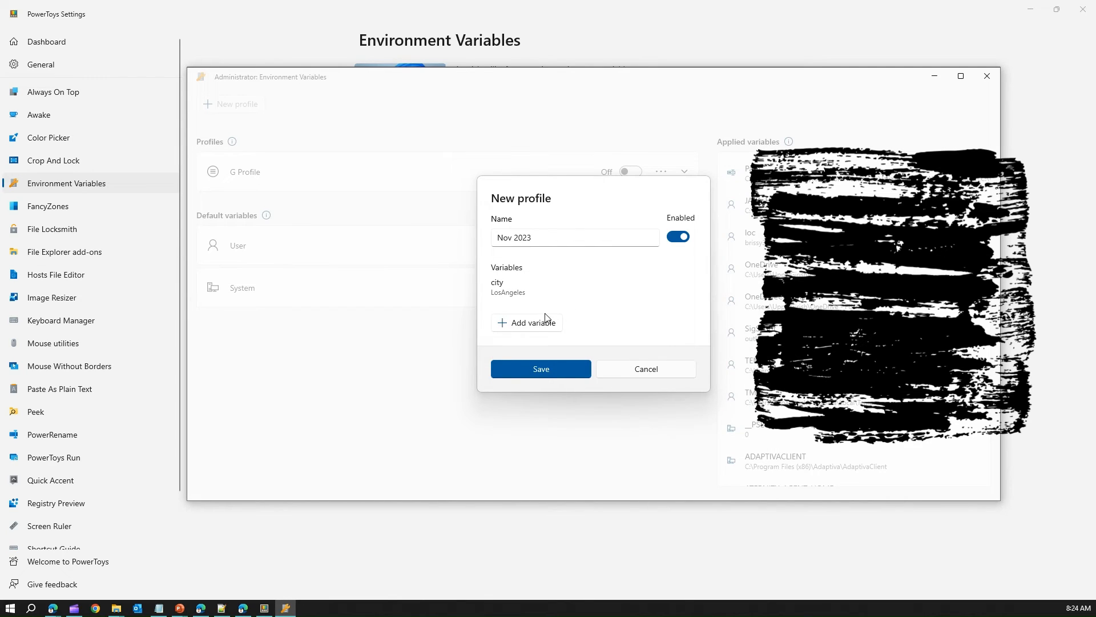
left_click(558, 369)
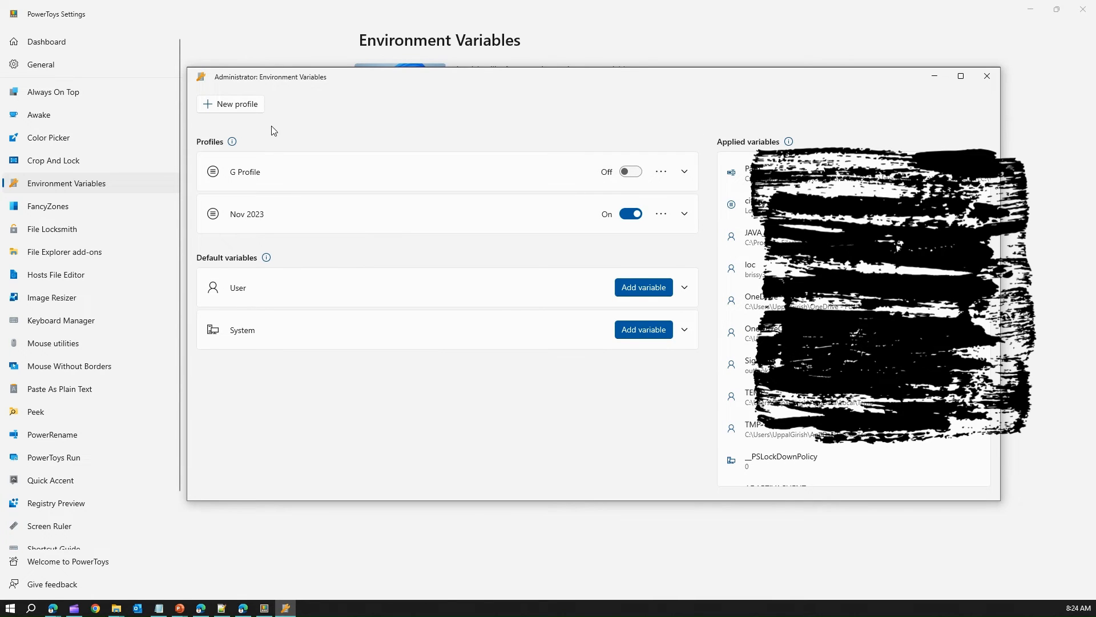
Create and save a profile named Dec 2023, left disabled, containing a new variable century with the value 100
left_click(260, 108)
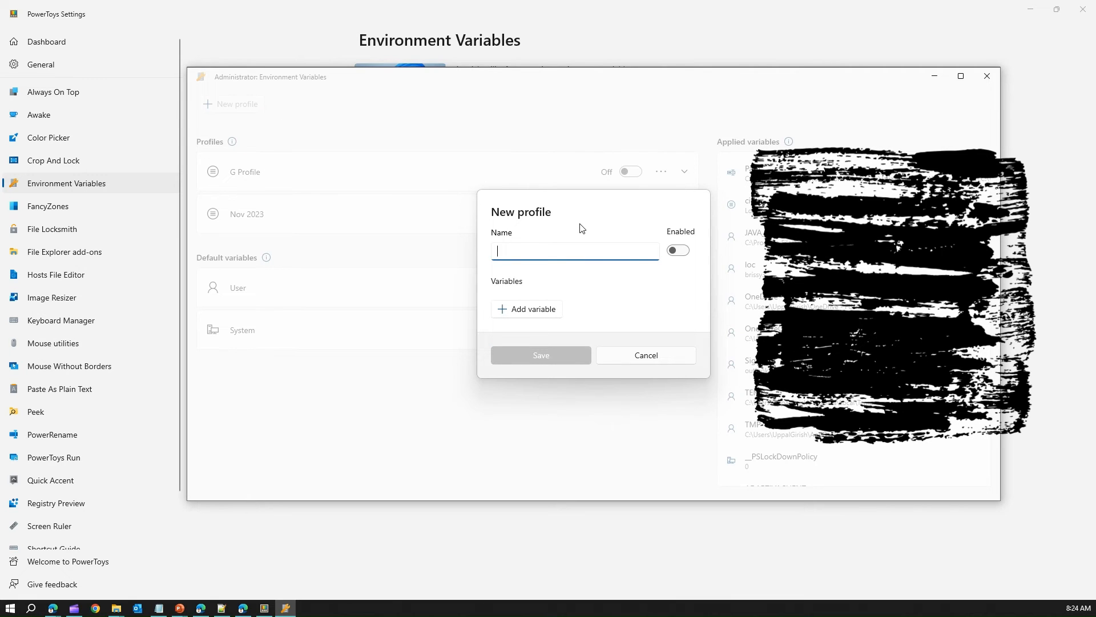
type("Dec 2023")
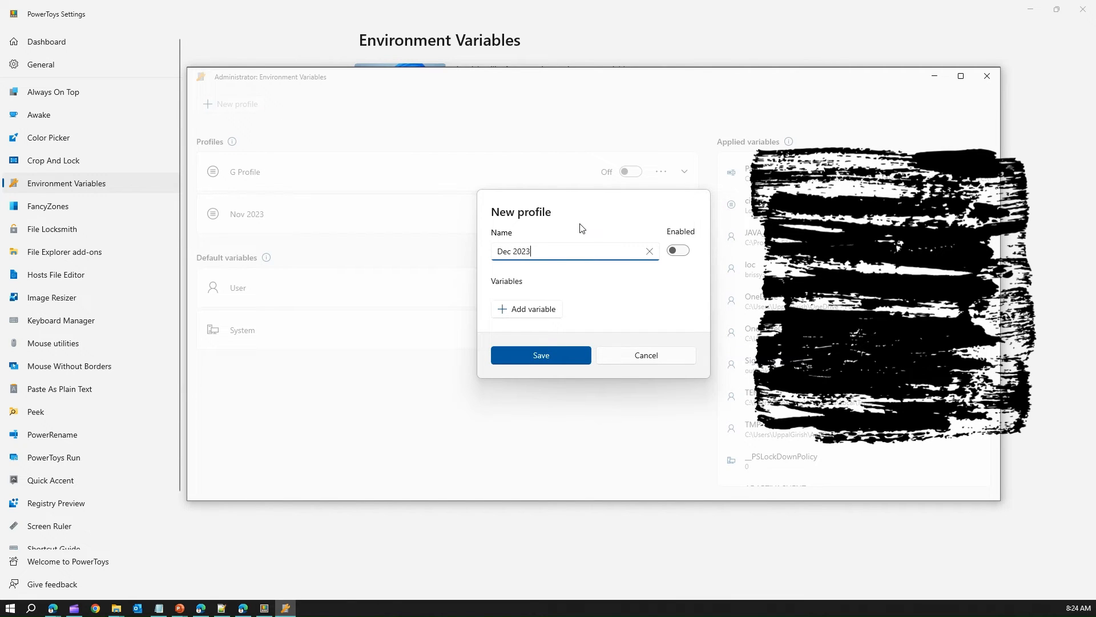
left_click(557, 312)
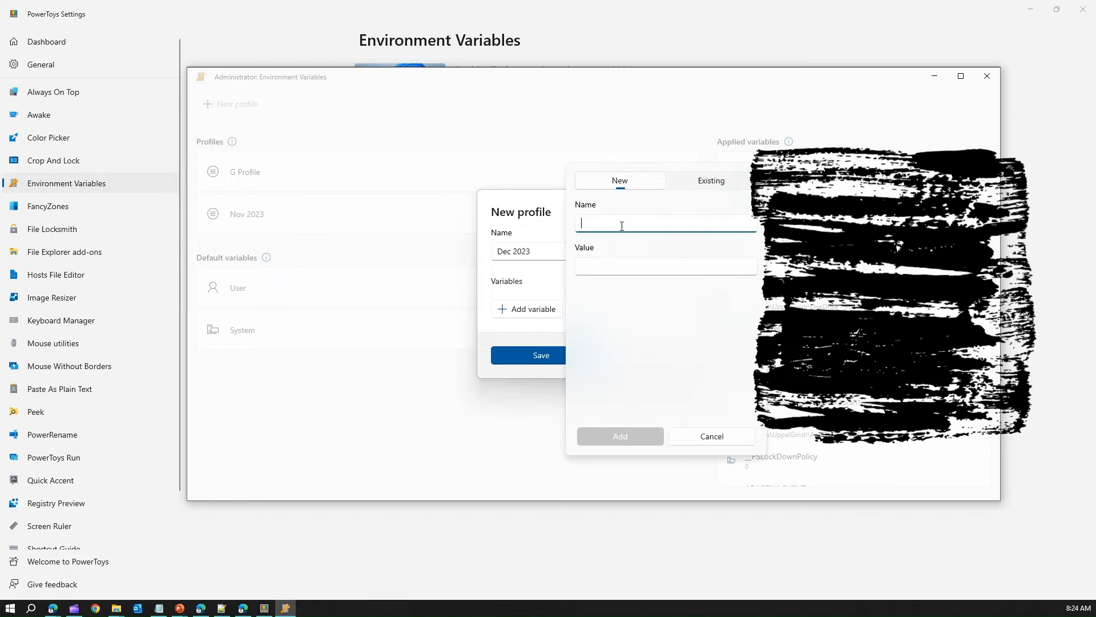
type("century")
key("Tab")
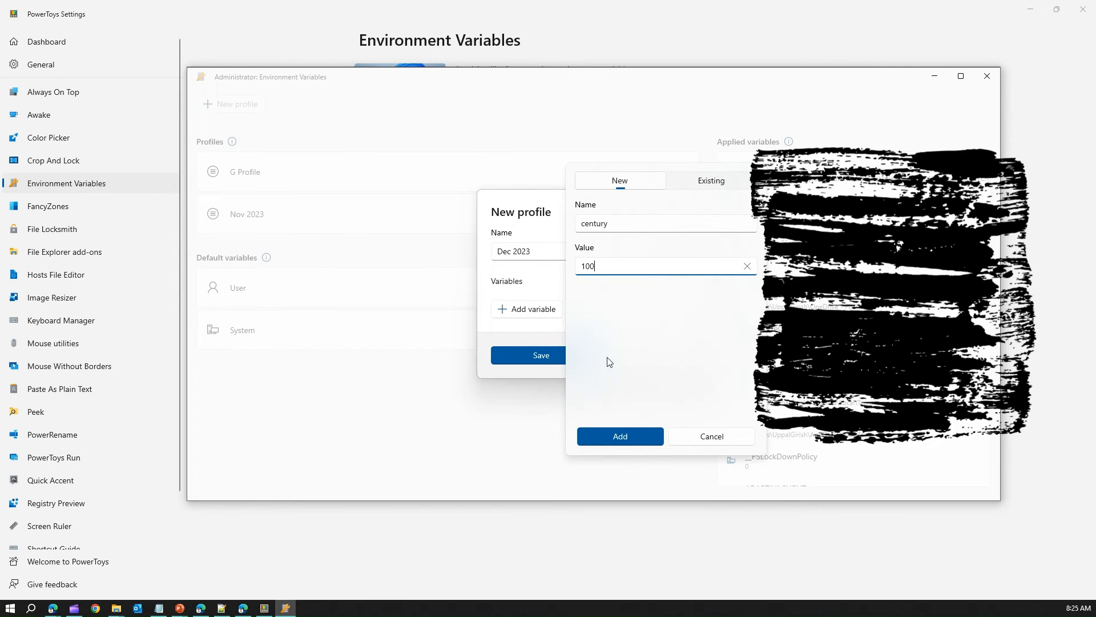
left_click(644, 438)
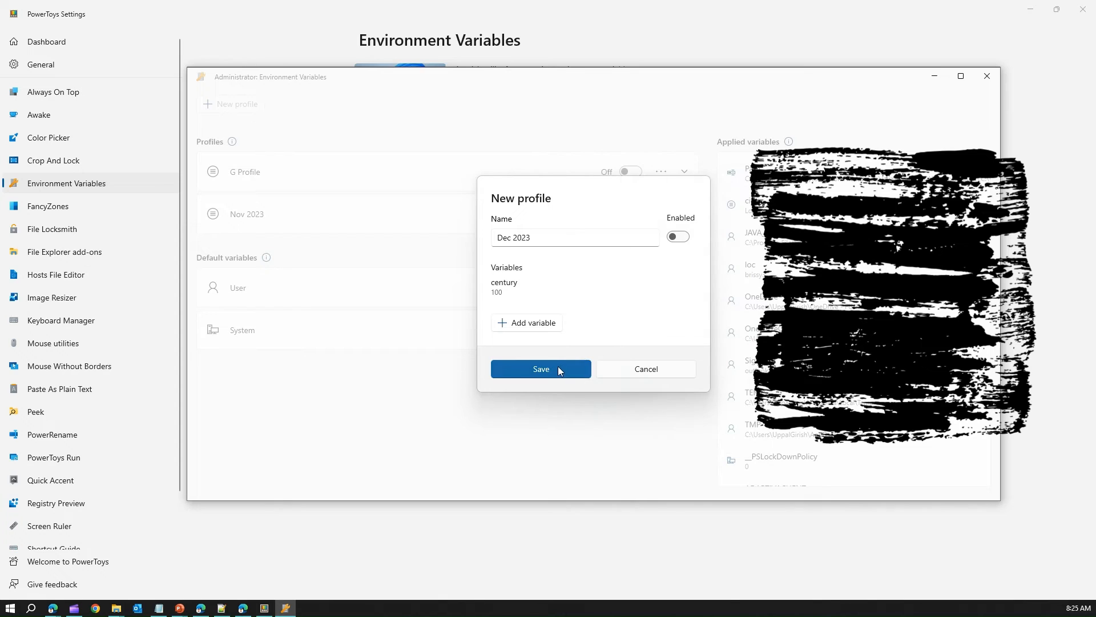
left_click(558, 370)
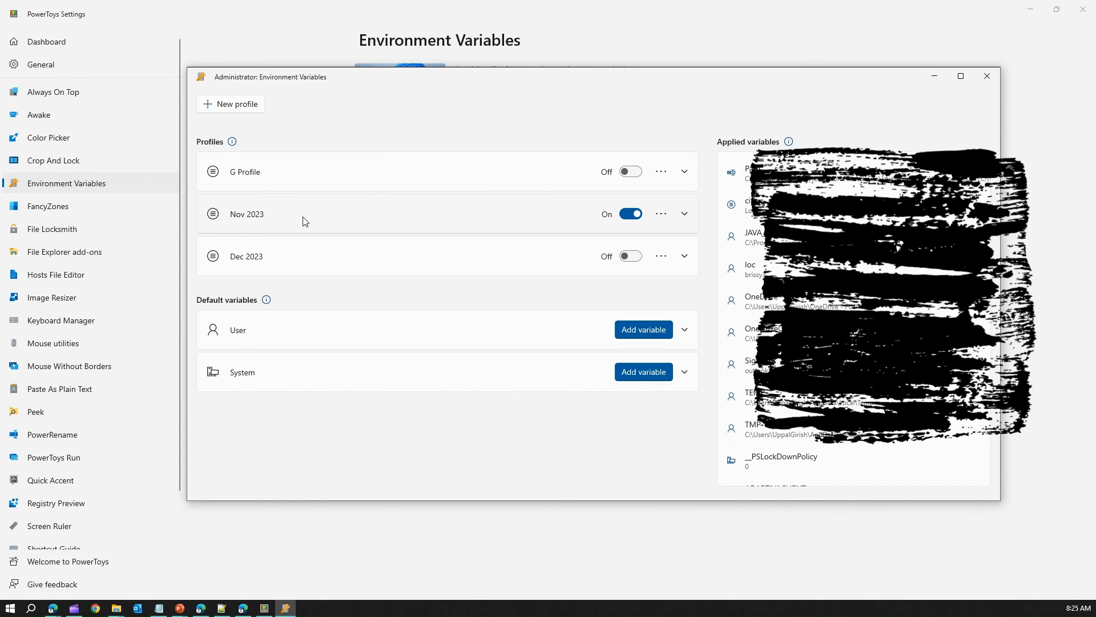
Enable the Dec 2023, Nov 2023 and G Profile profiles in turn, finishing with Nov 2023 as the enabled profile
left_click(633, 257)
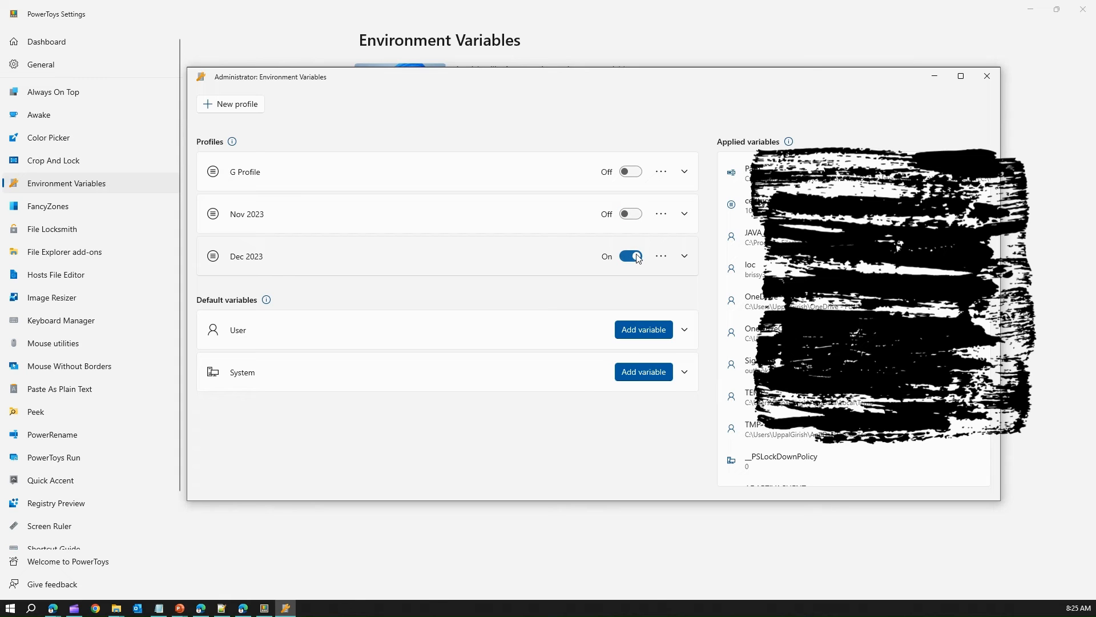
left_click(631, 215)
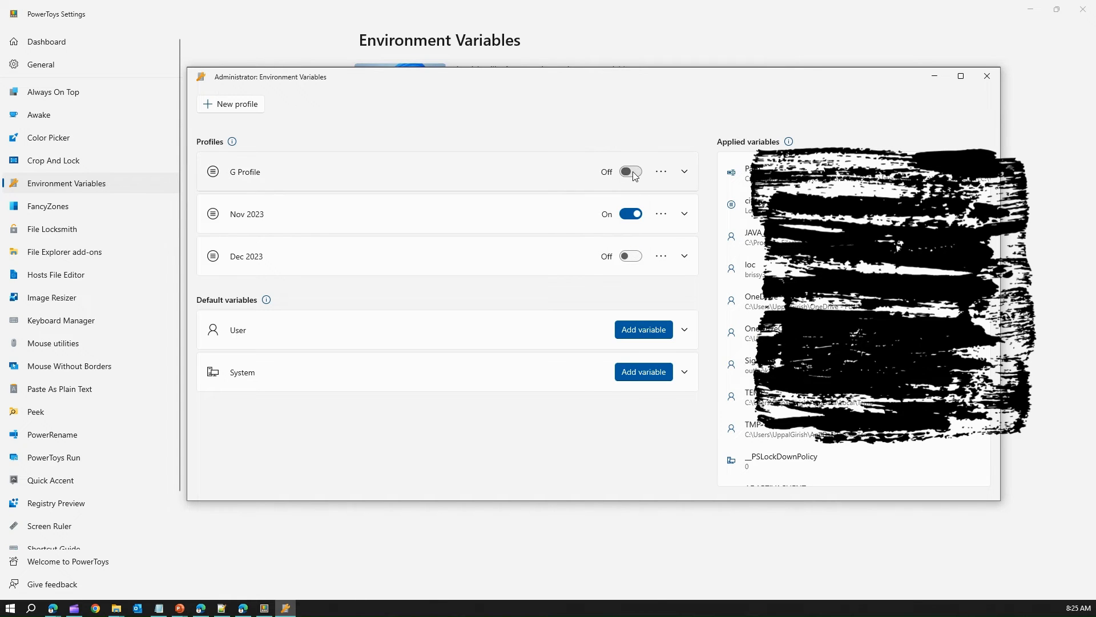
left_click(633, 172)
left_click(630, 215)
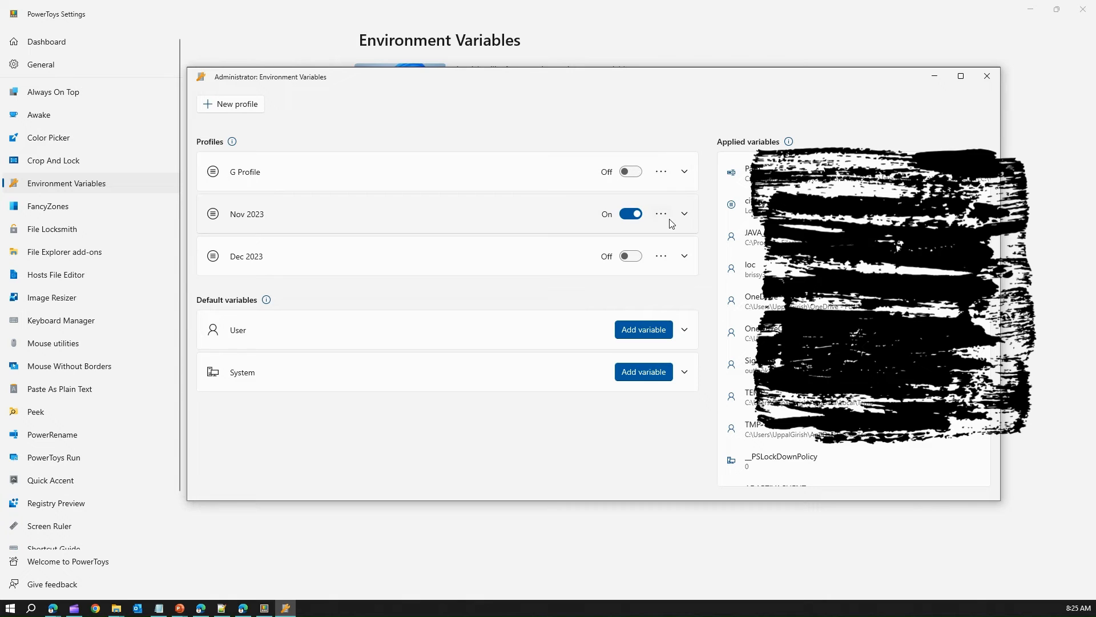
Remove the Dec 2023 profile and confirm its deletion
left_click(666, 258)
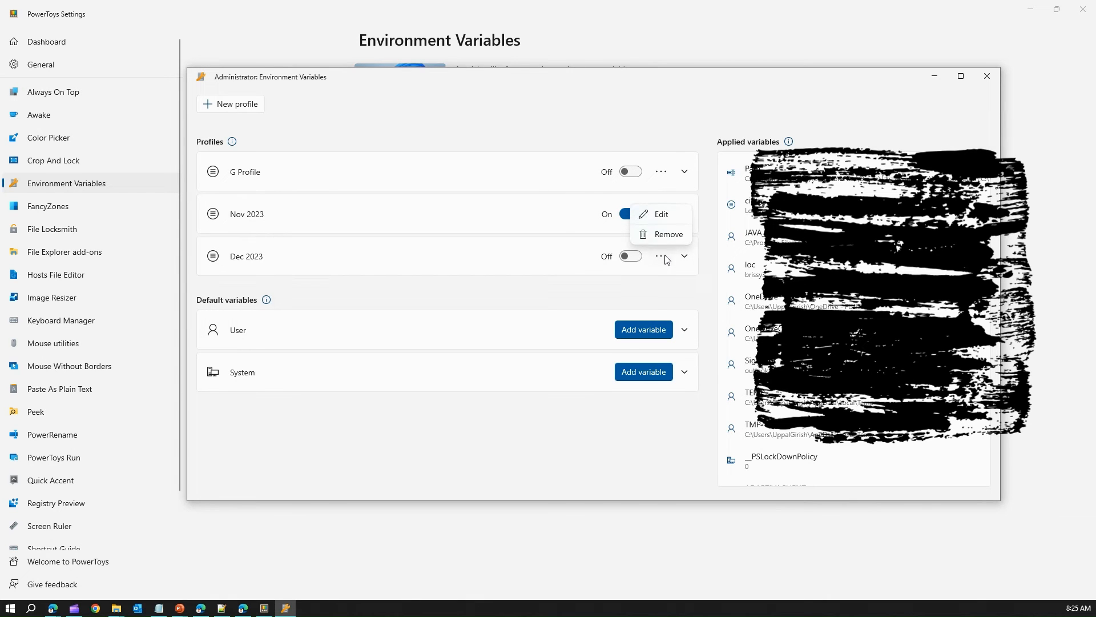
left_click(669, 235)
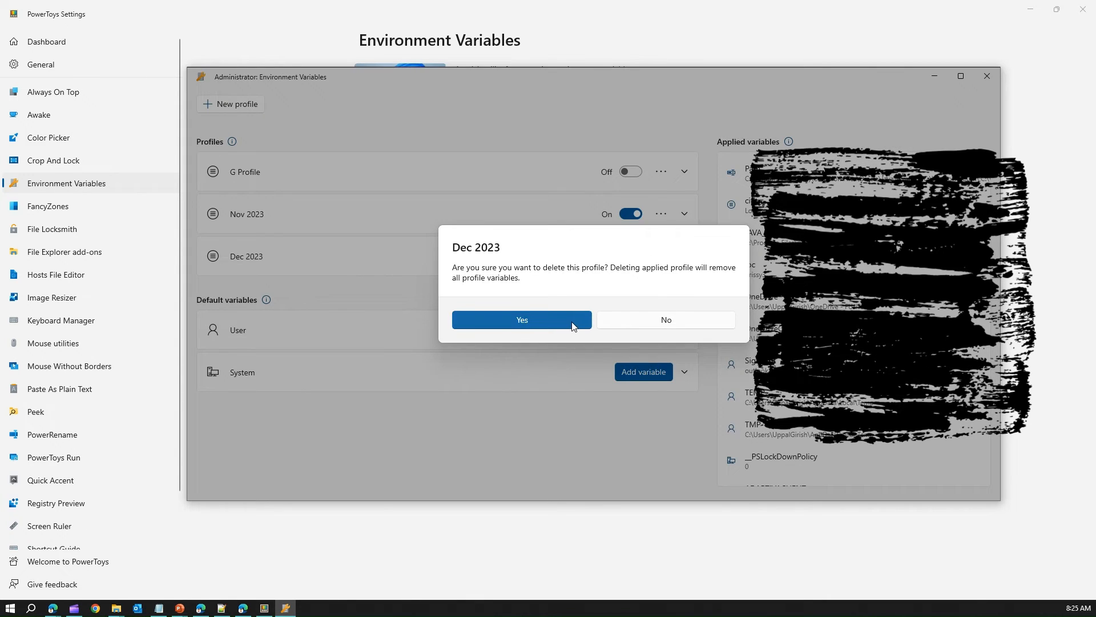
left_click(577, 321)
Edit the Nov 2023 profile to add a new variable century with the value 100, and save the profile
left_click(661, 215)
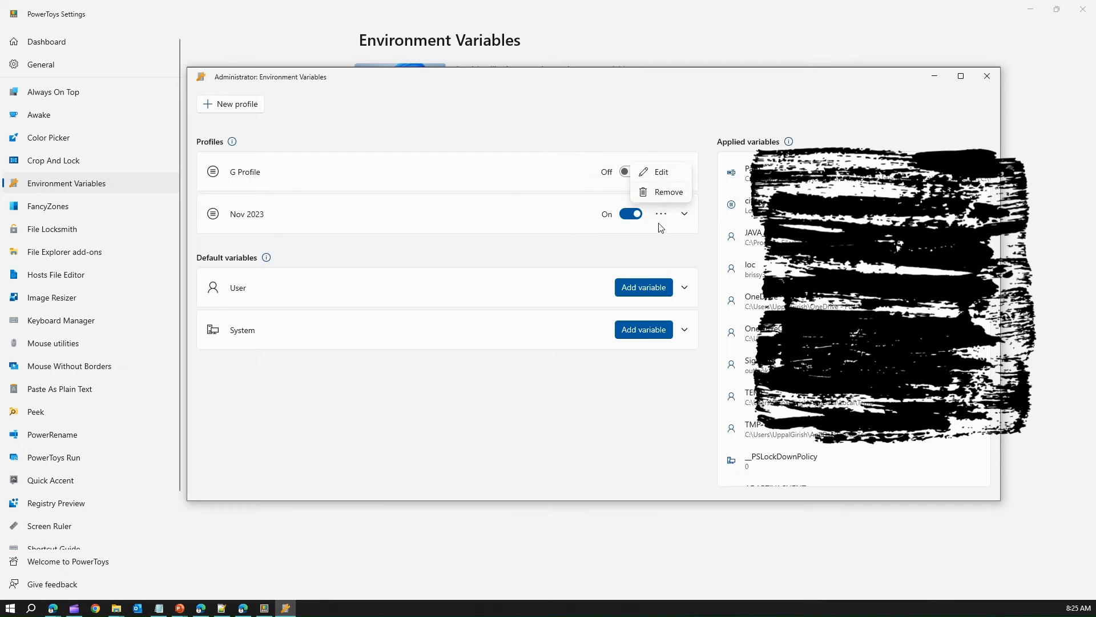
left_click(662, 173)
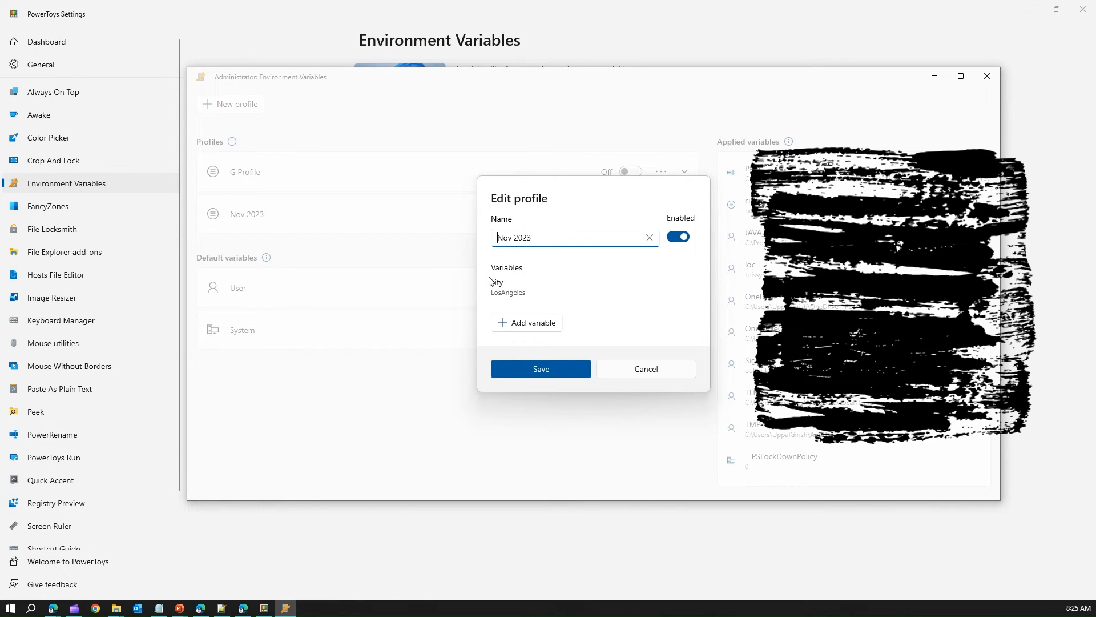
left_click(526, 323)
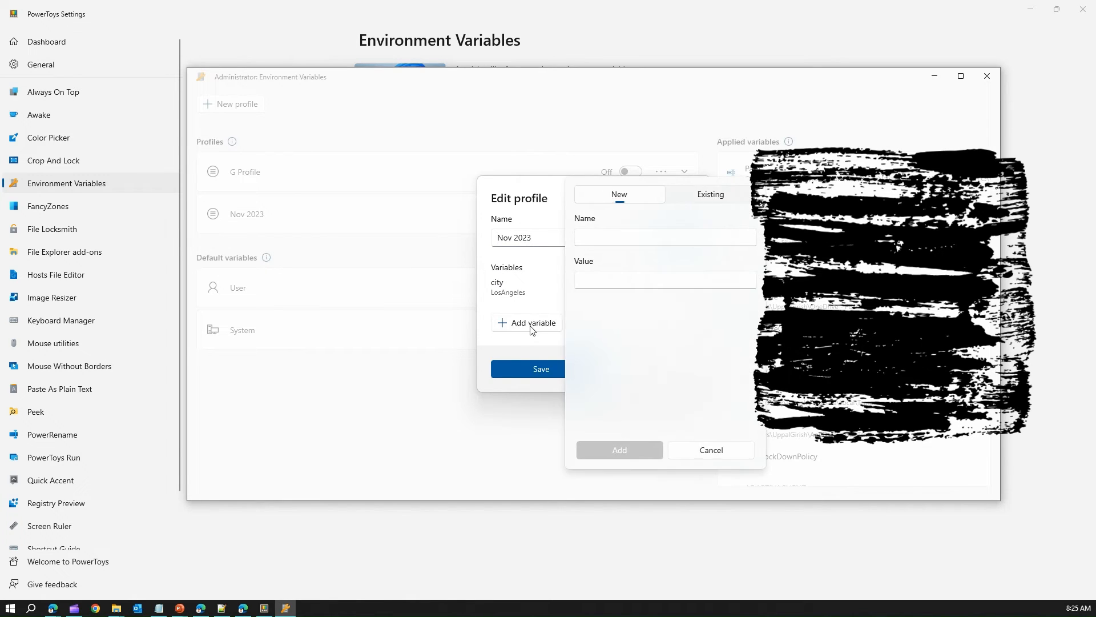
left_click(606, 239)
type("century")
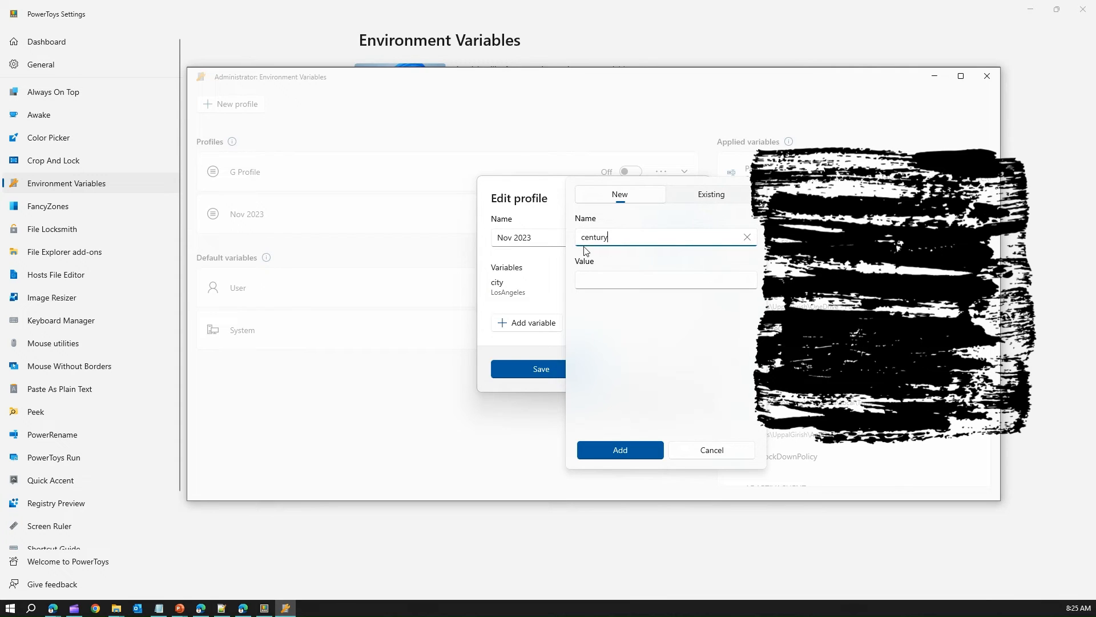
left_click(606, 278)
type("100")
left_click(622, 452)
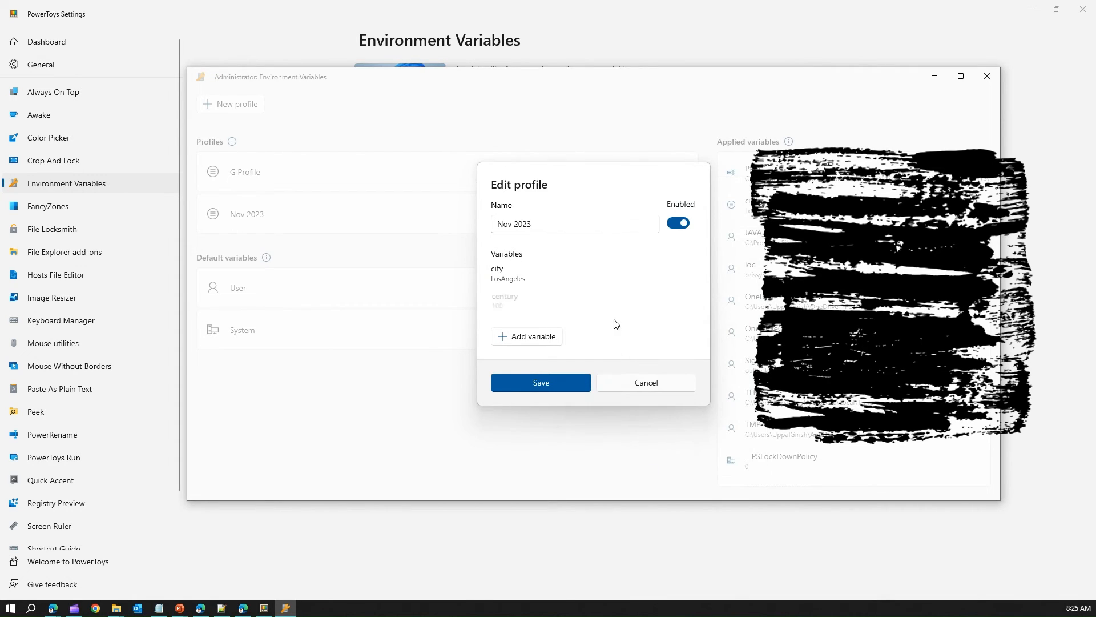
left_click(553, 389)
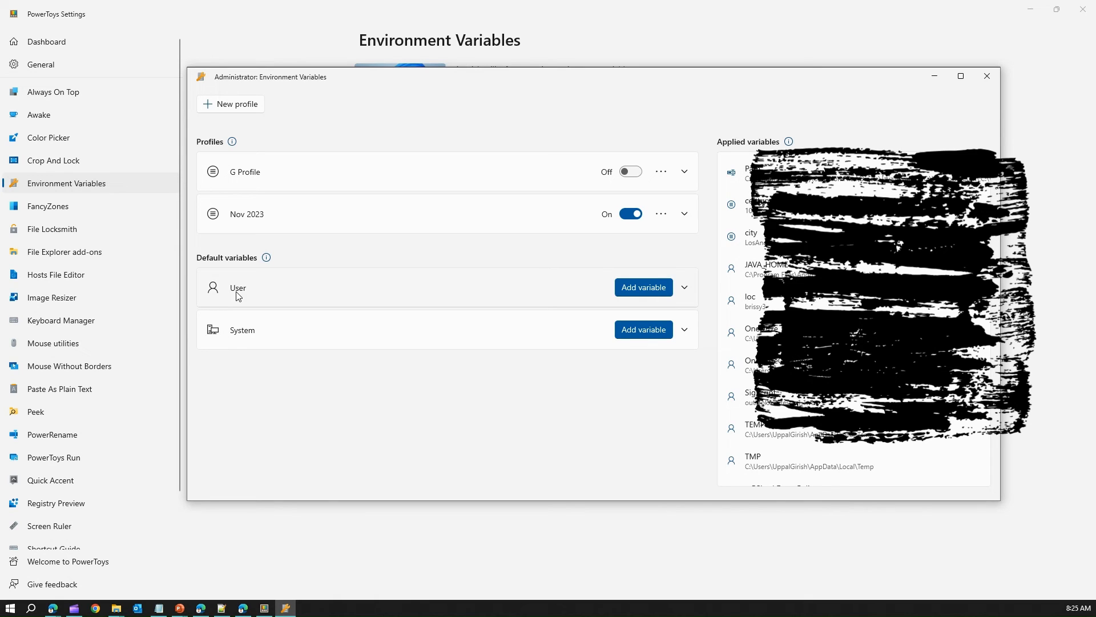
Examine the default User and System variables one after the other, collapsing each list, and look through the applied variables
left_click(685, 288)
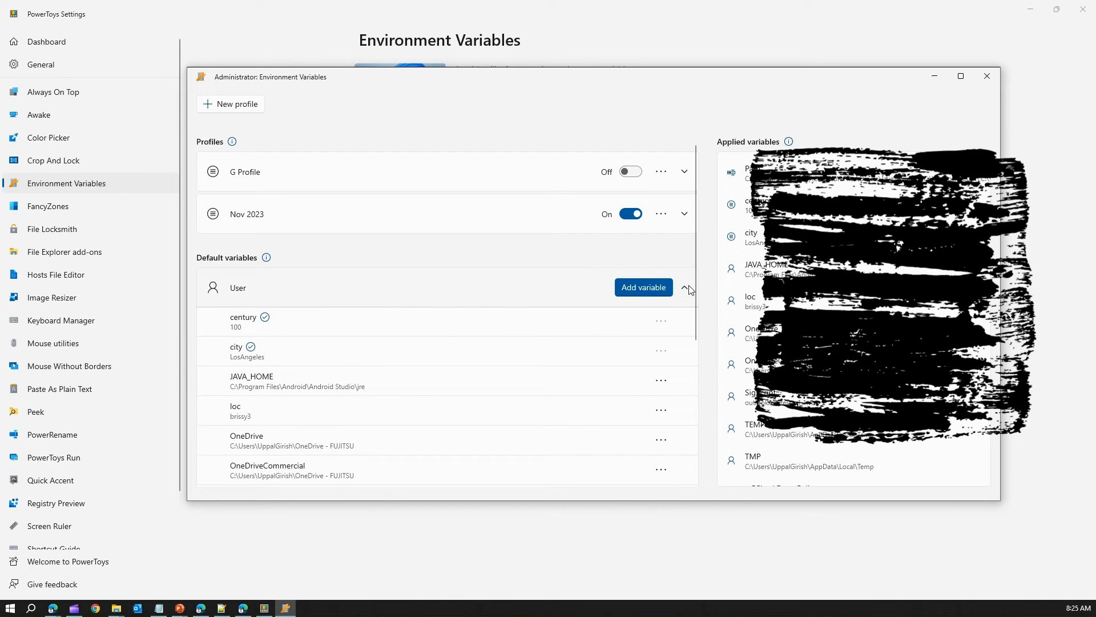
left_click(690, 292)
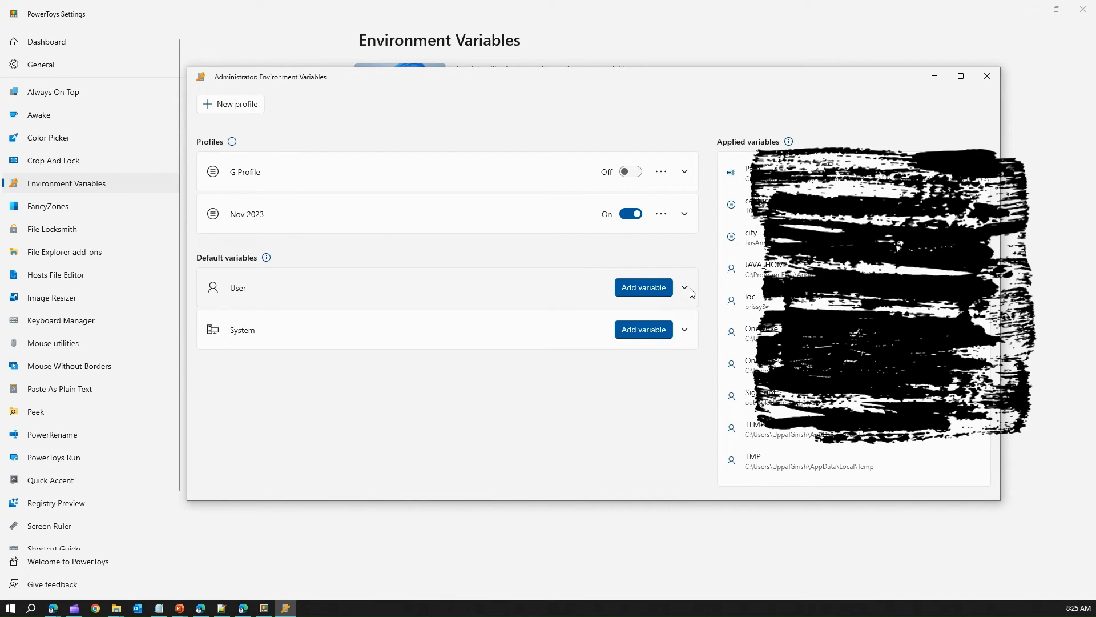
left_click(688, 330)
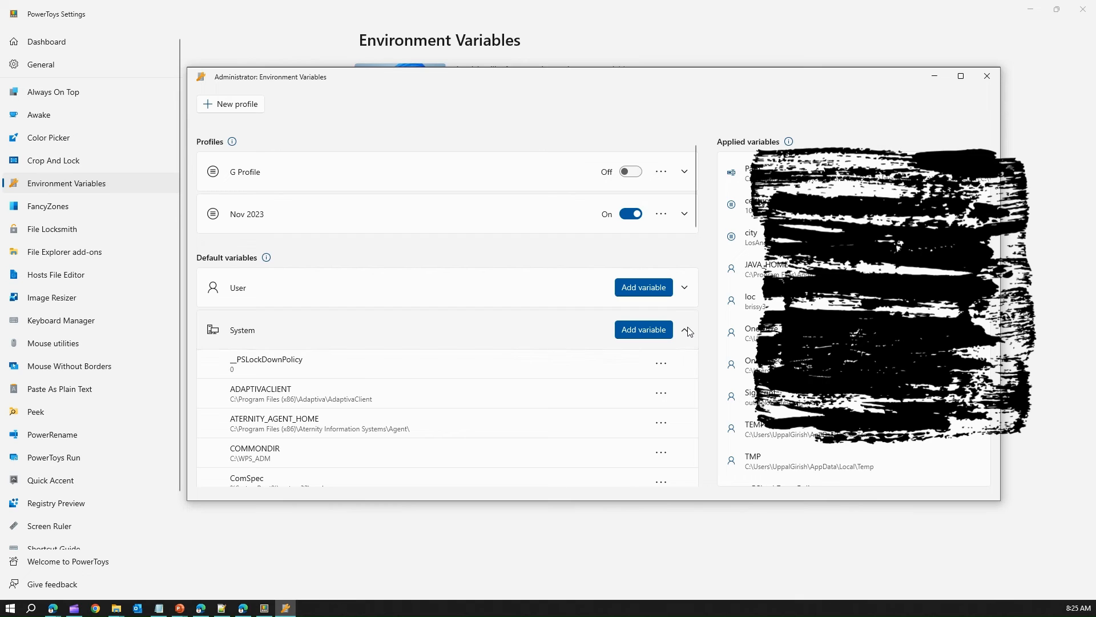
left_click(689, 331)
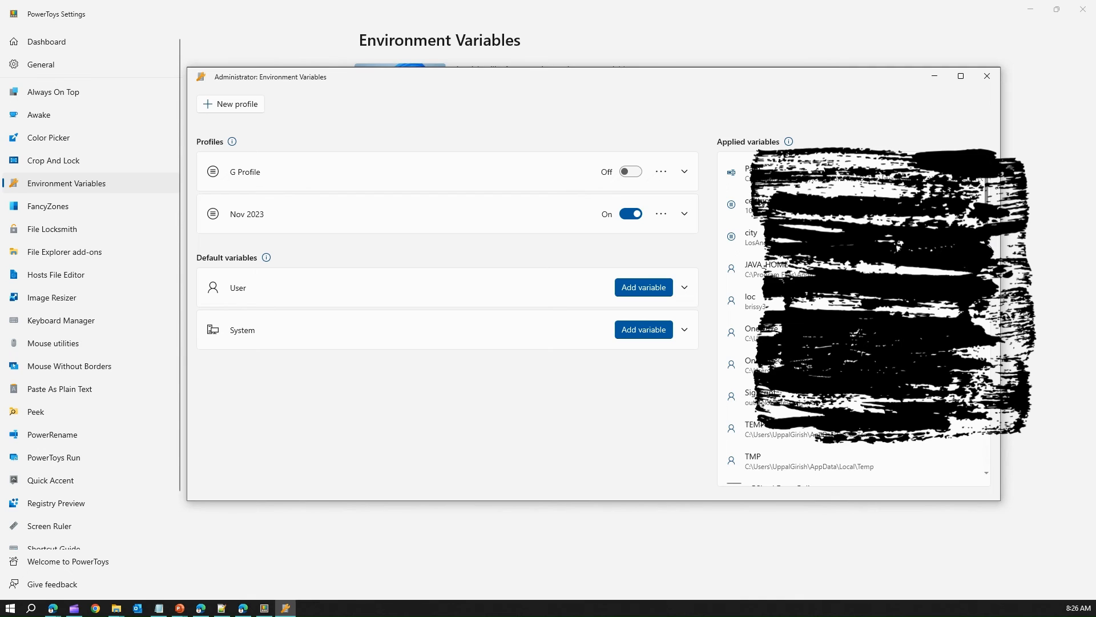
scroll(853, 317, "down", 5)
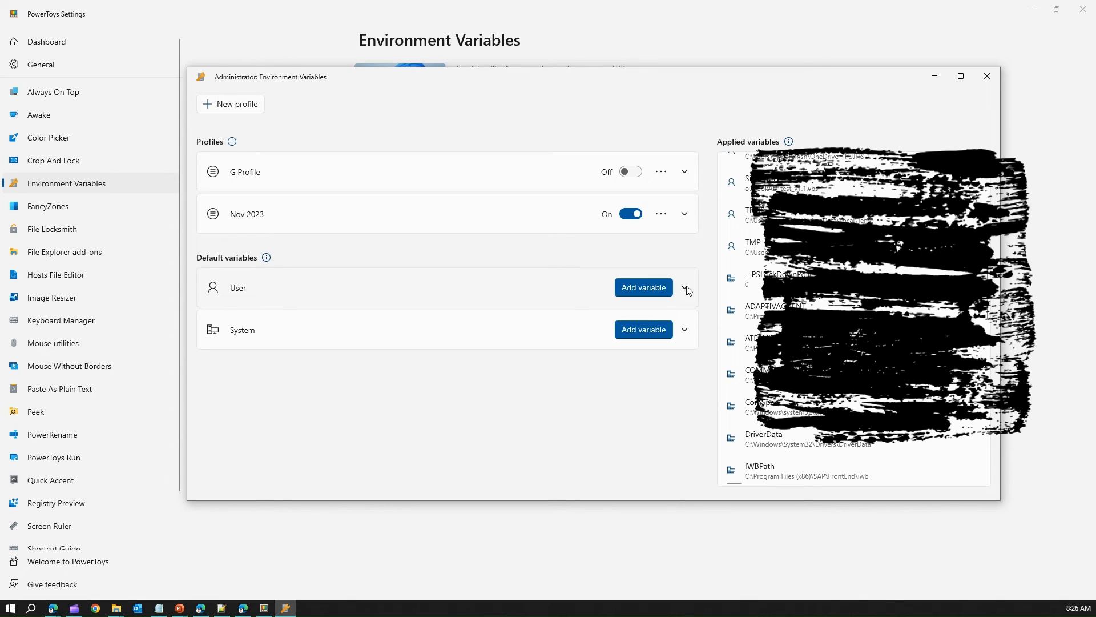
Add a default user variable named store1 with the value aws and save it
left_click(661, 290)
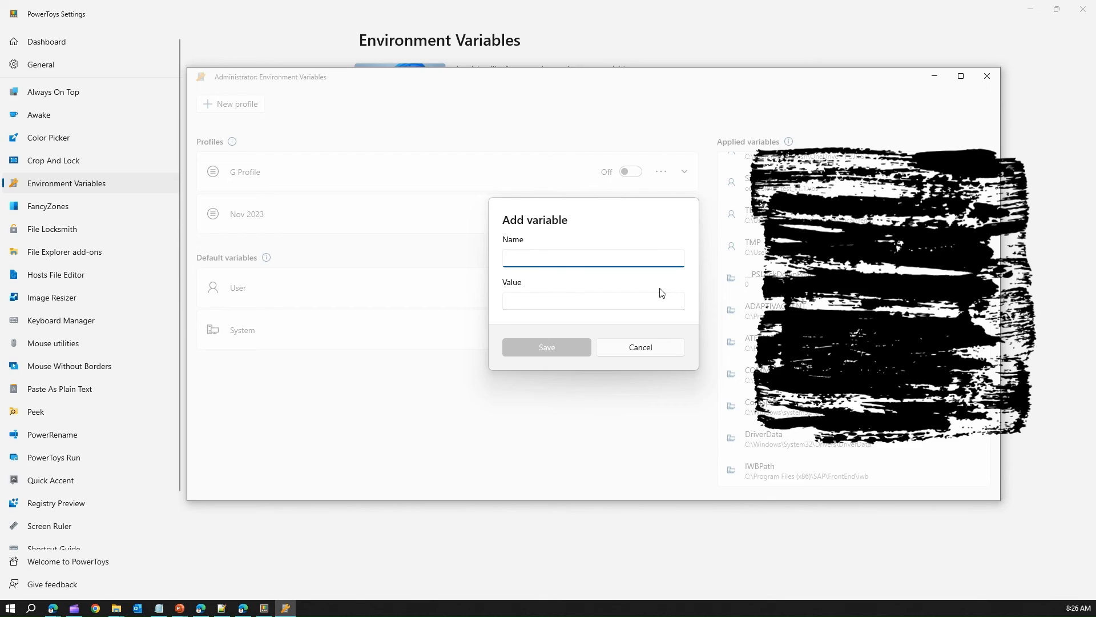
type("store")
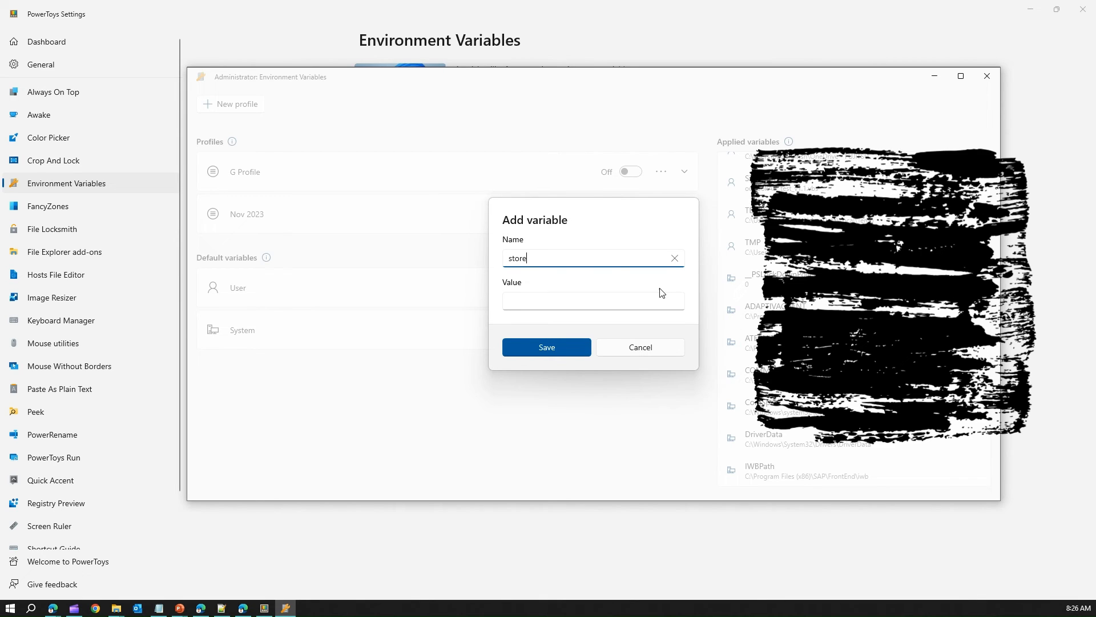
key("Tab")
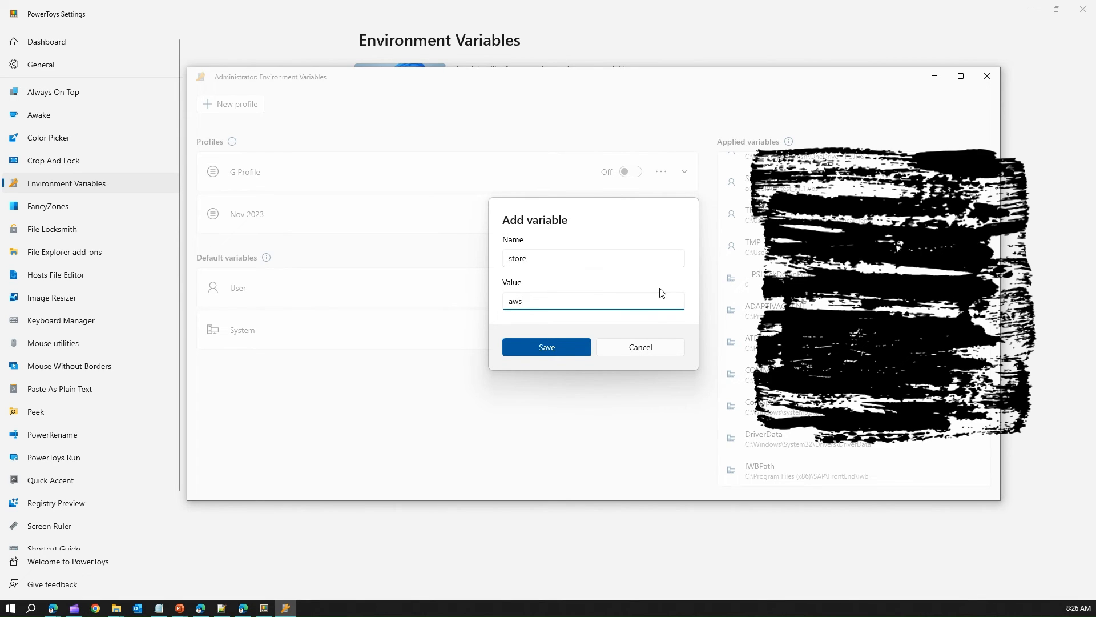
type("aws")
left_click(639, 259)
type("1")
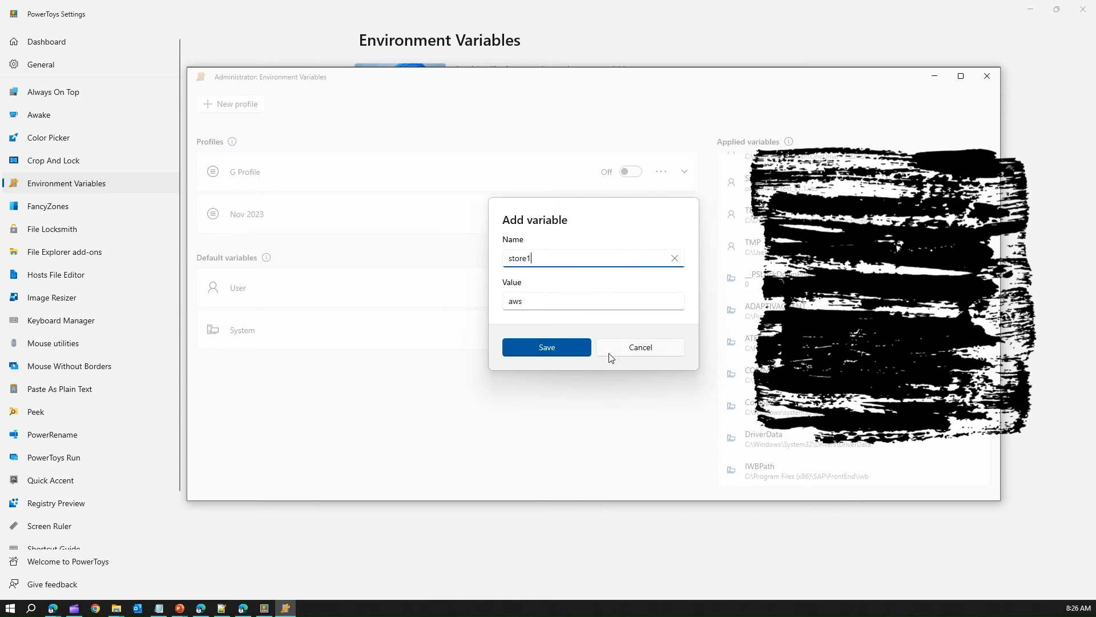
left_click(567, 350)
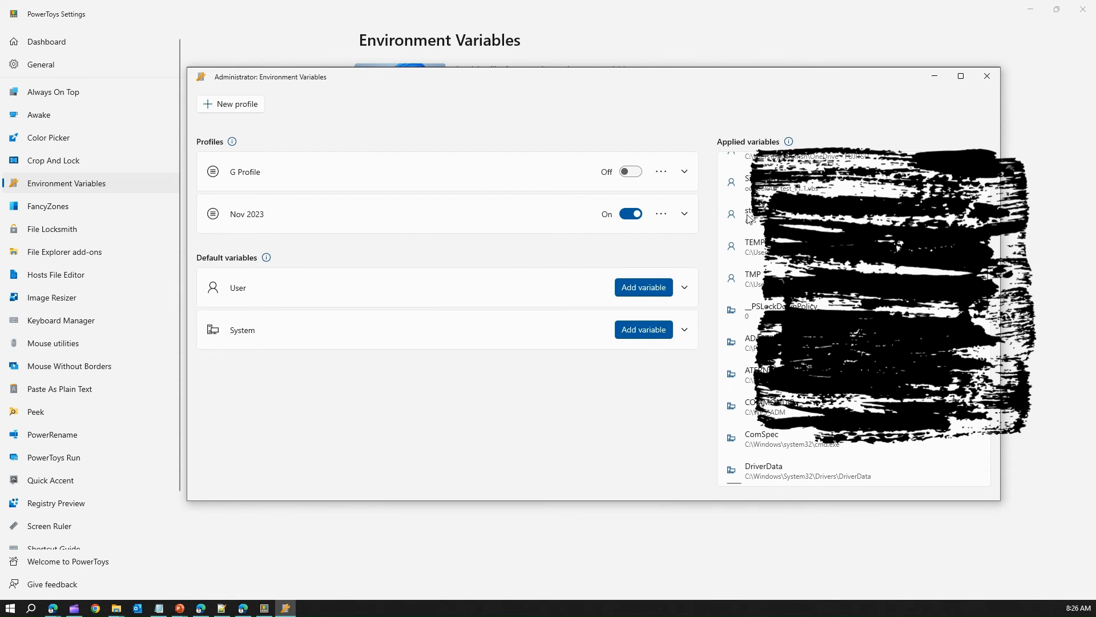
Expand the Nov 2023 profile and the default User variables to compare their entries with the applied variables
left_click(399, 216)
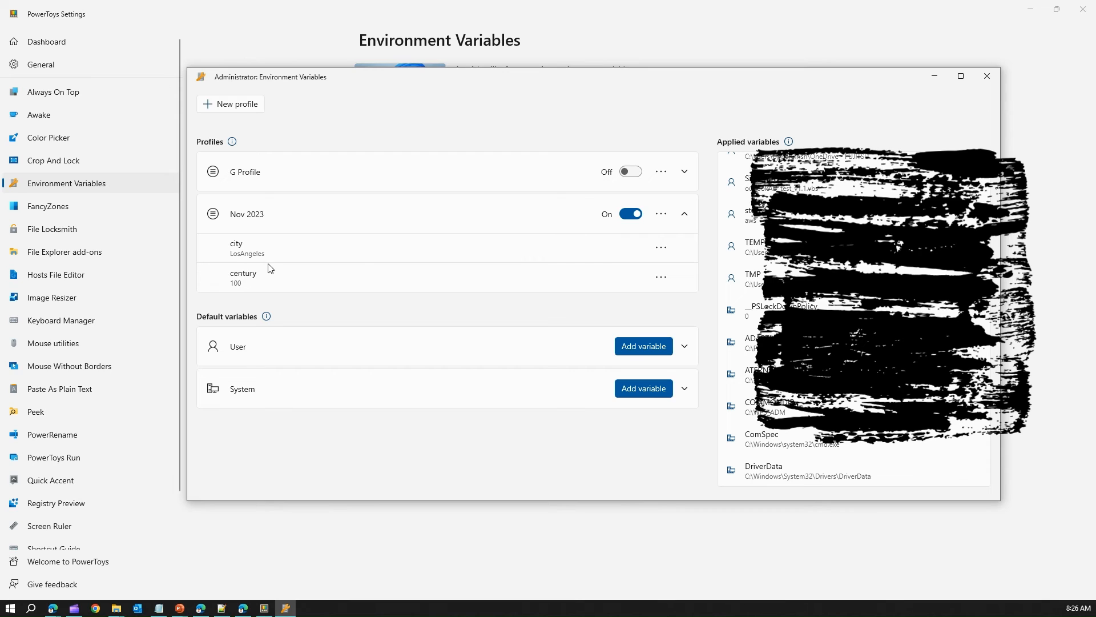
left_click(684, 347)
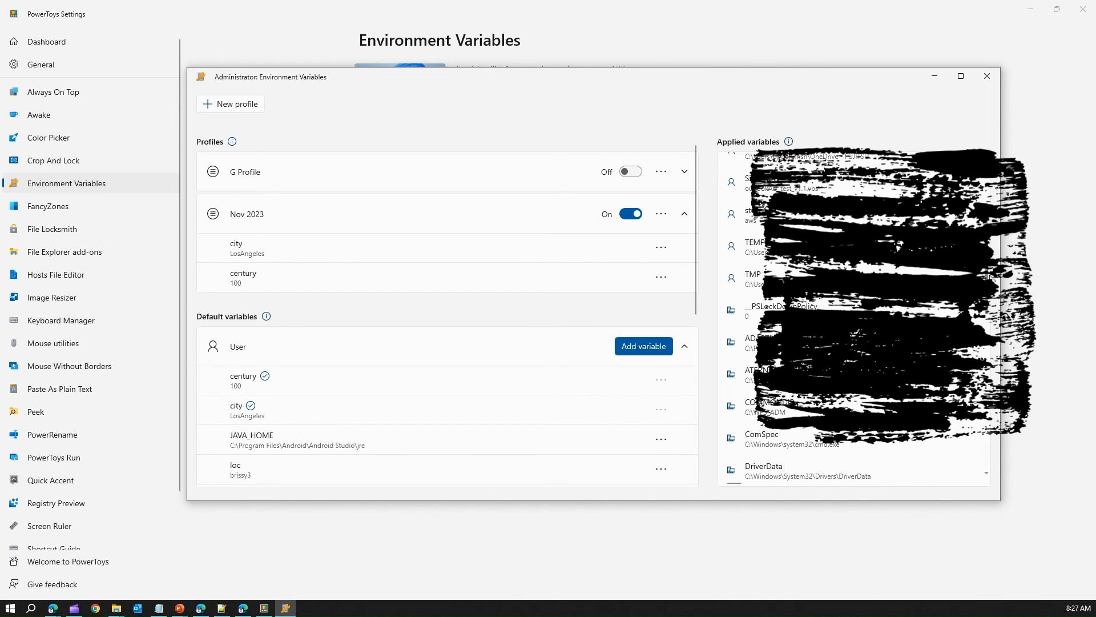
scroll(991, 277, "up", 5)
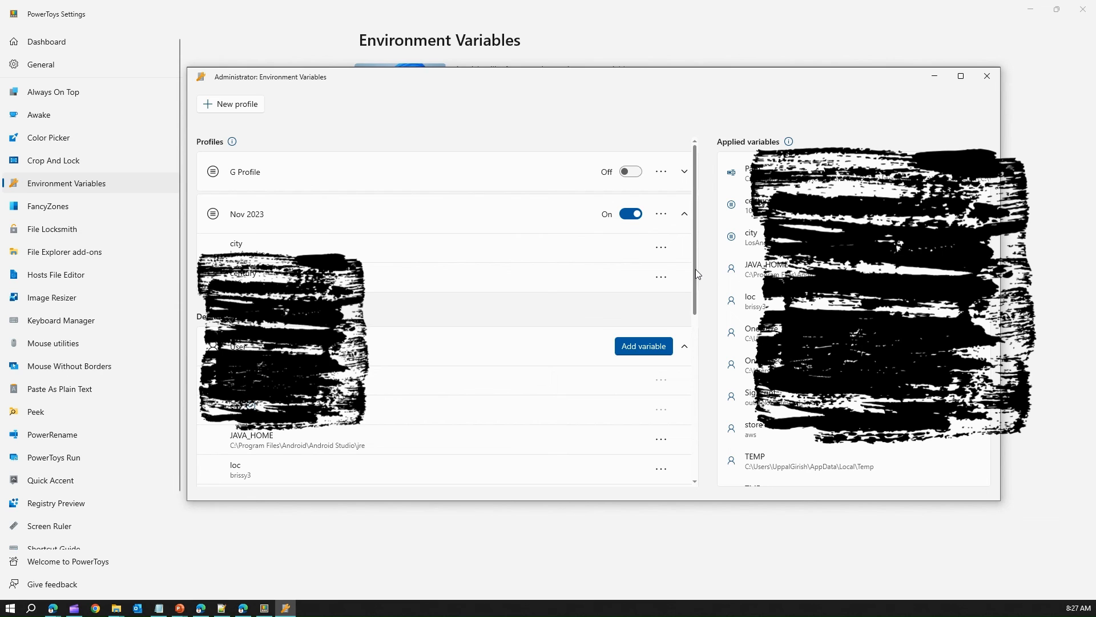
Open the user Path variable for editing, view the options available for its first entry, and cancel the edit
left_click_drag(695, 269, 701, 324)
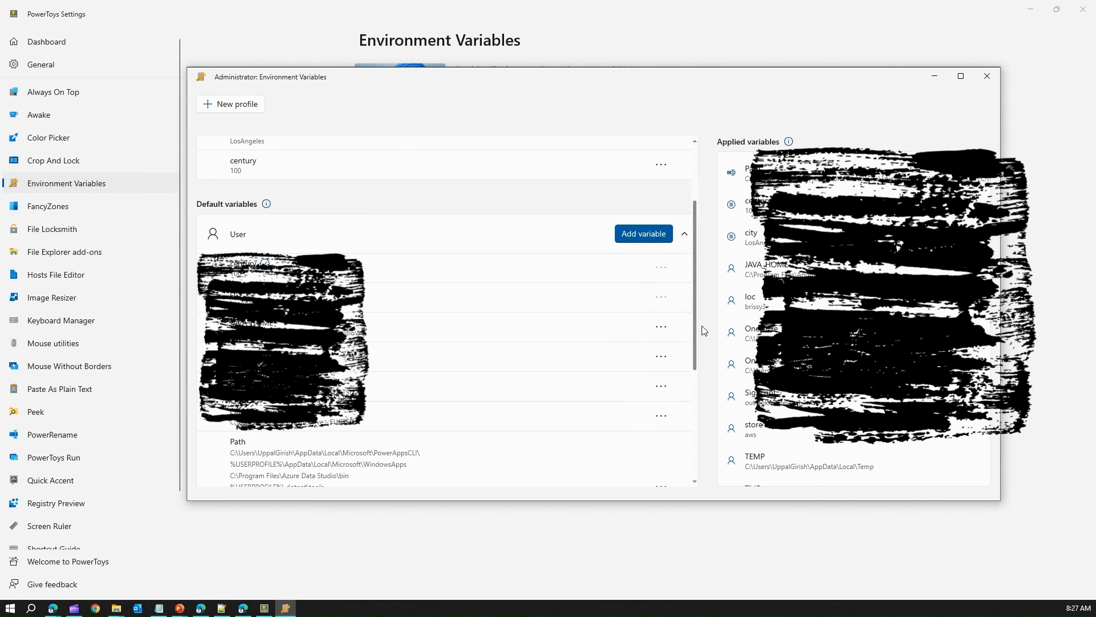
scroll(705, 358, "down", 2)
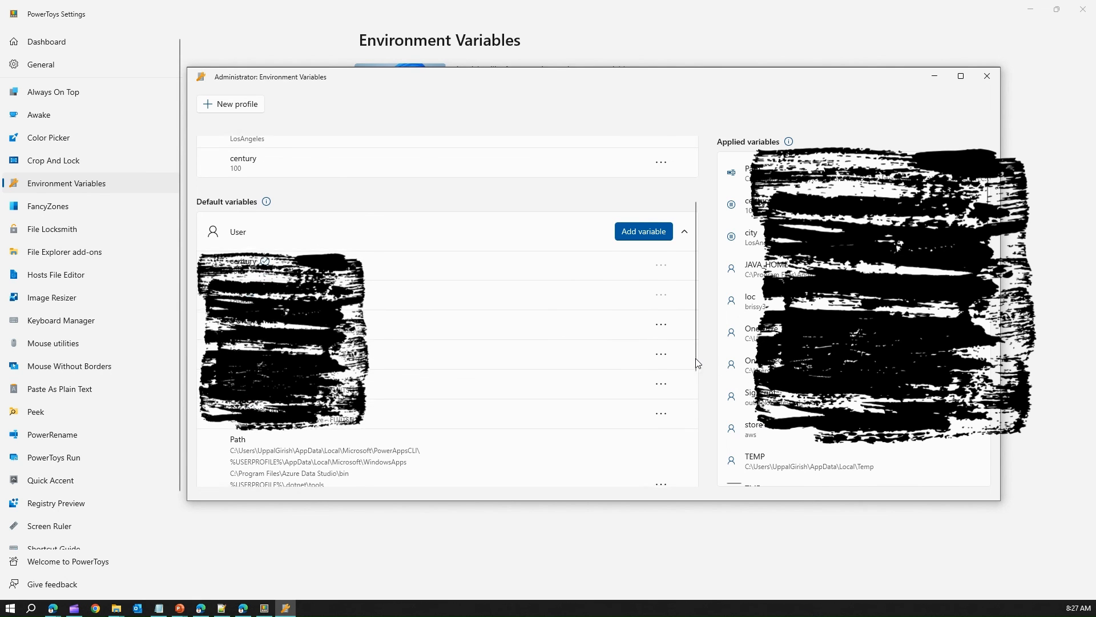
left_click(663, 420)
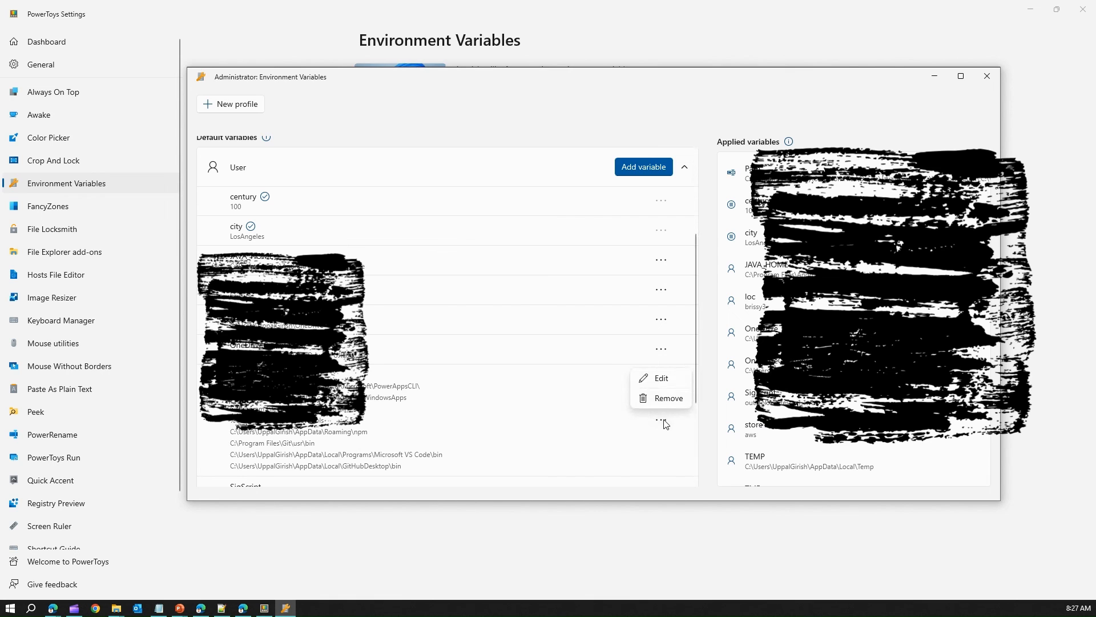
left_click(660, 379)
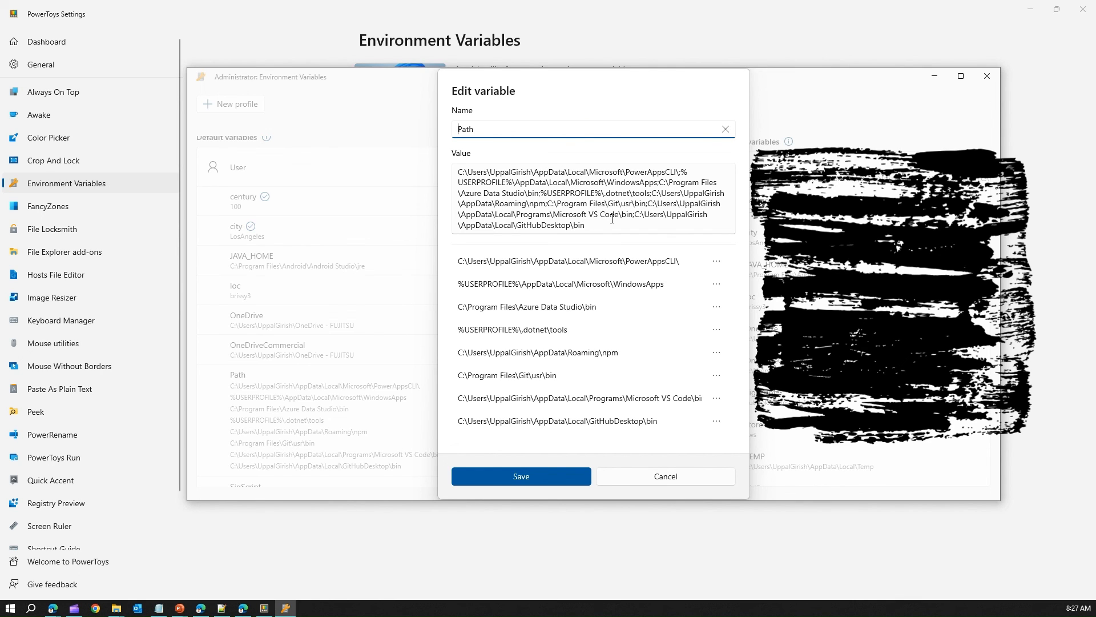
left_click(717, 262)
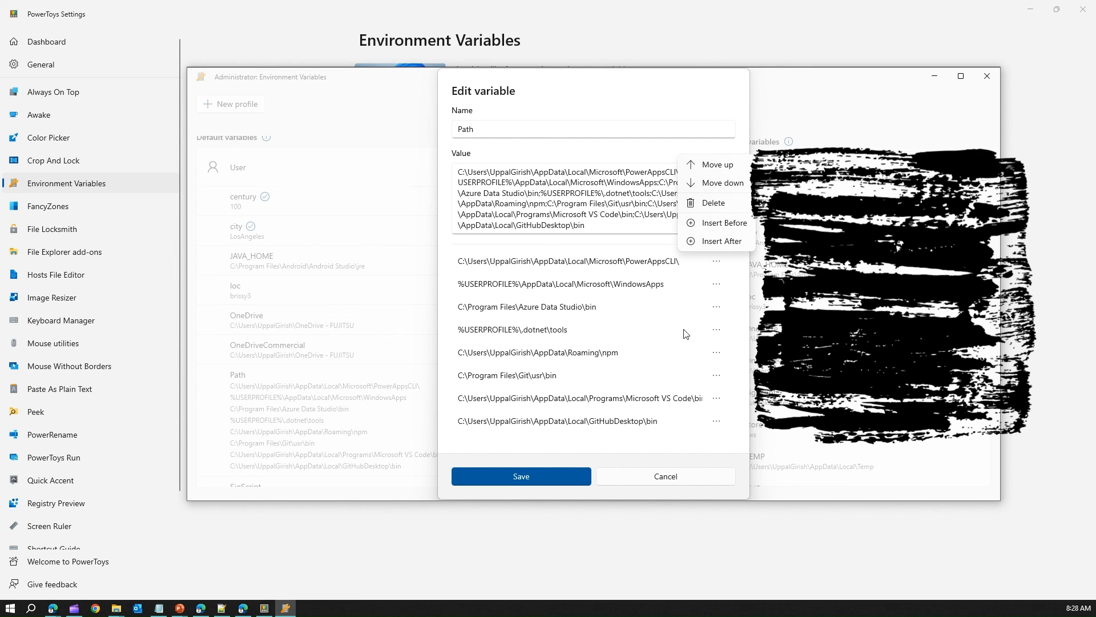
left_click(661, 442)
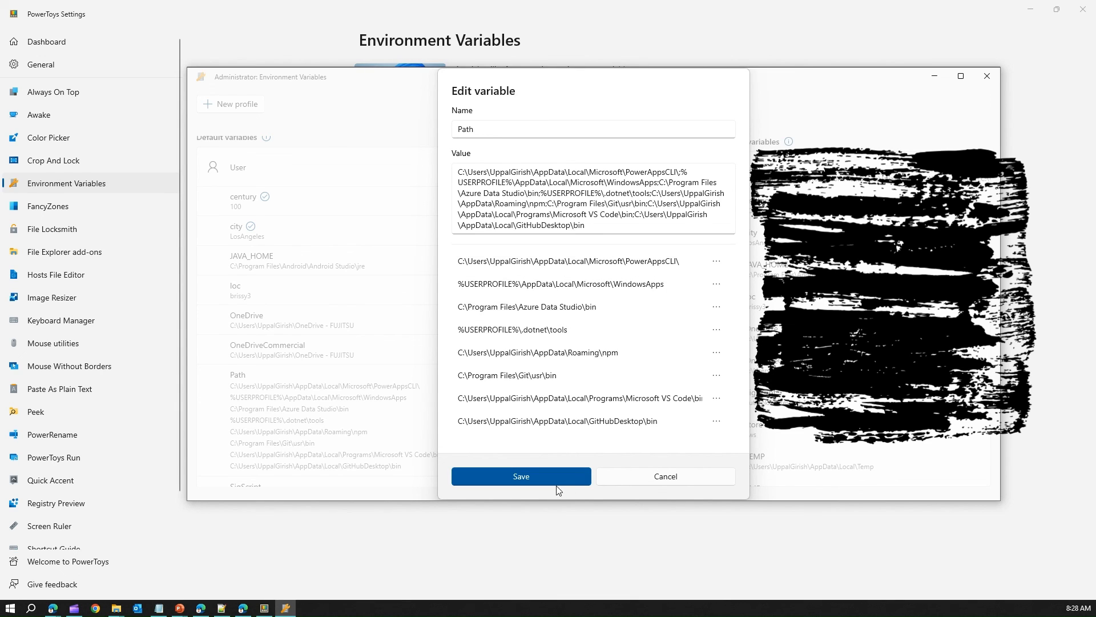
left_click(673, 477)
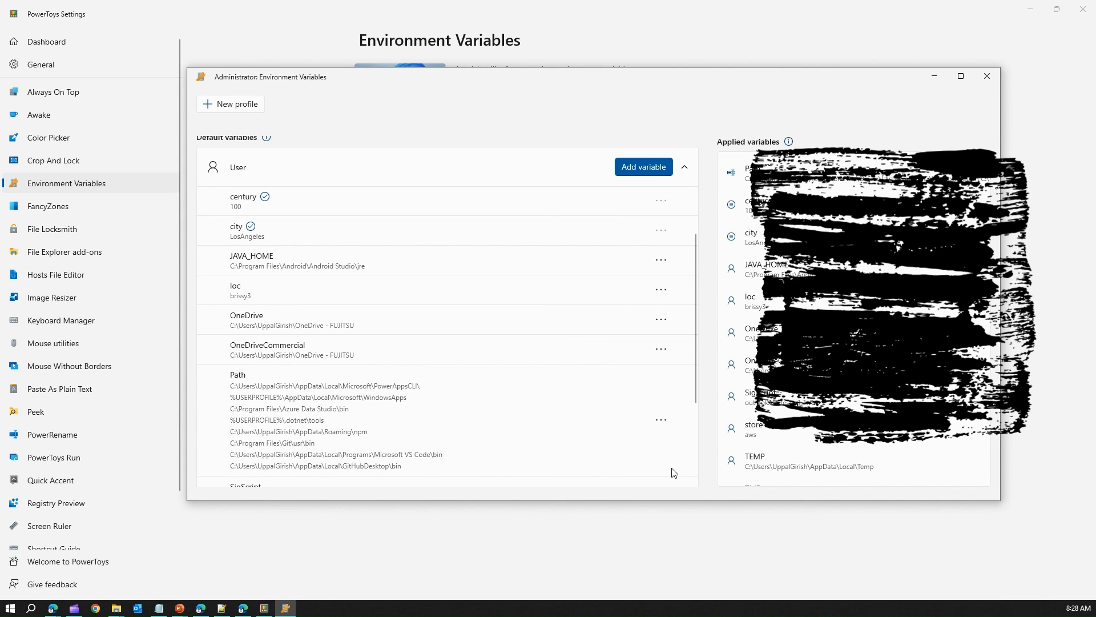